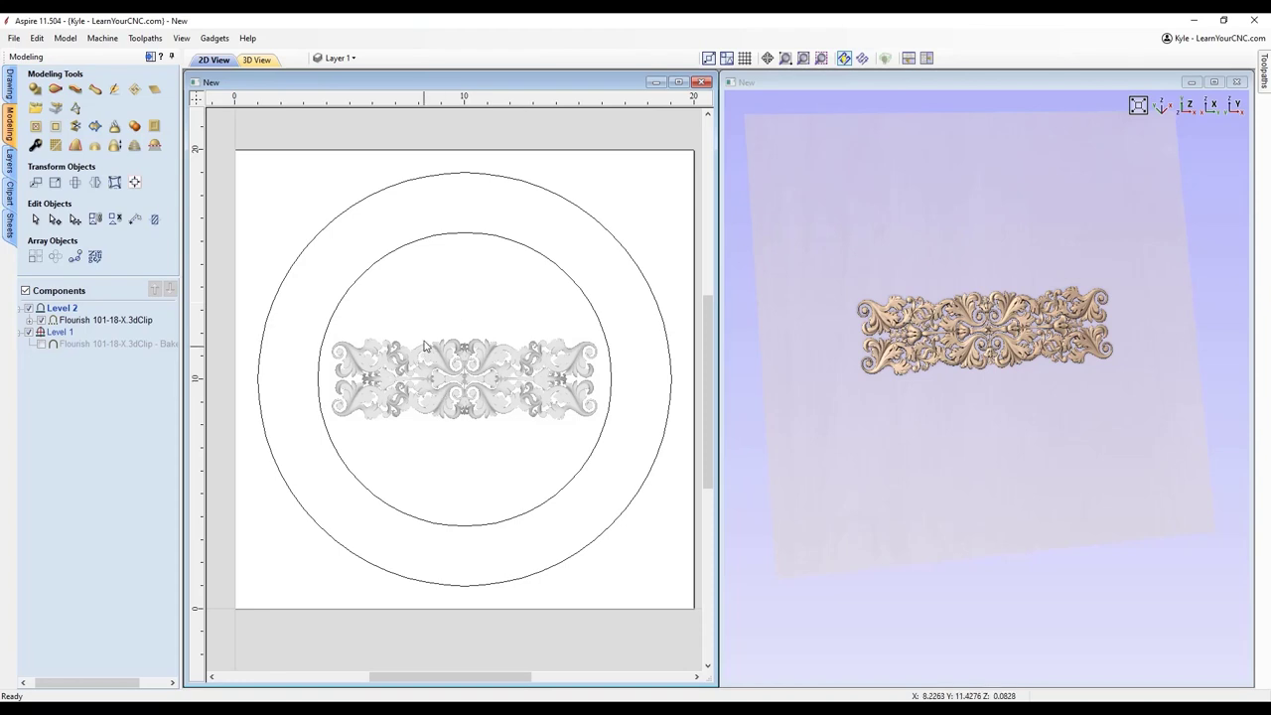
# Step: Show the baked, bent flourish arcs of Level 1, orbit the 3D view, and select the lower-left flourish
pyautogui.click(429, 356)
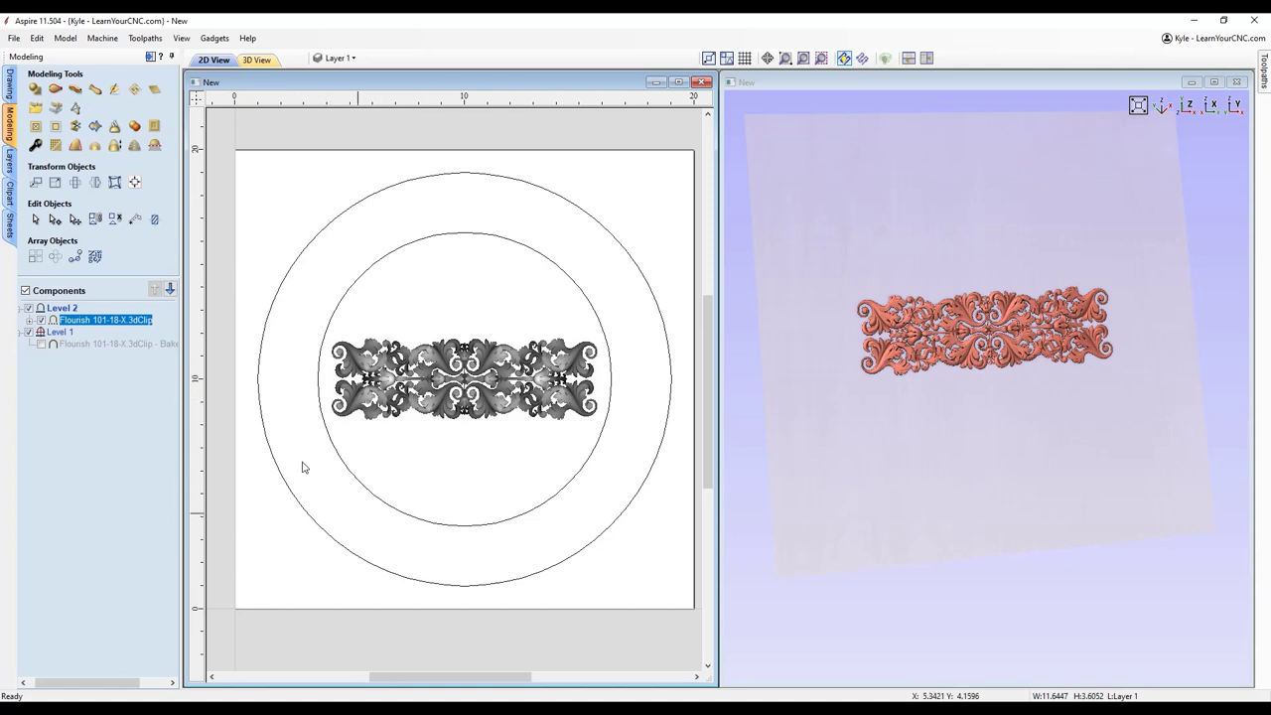
pyautogui.click(41, 345)
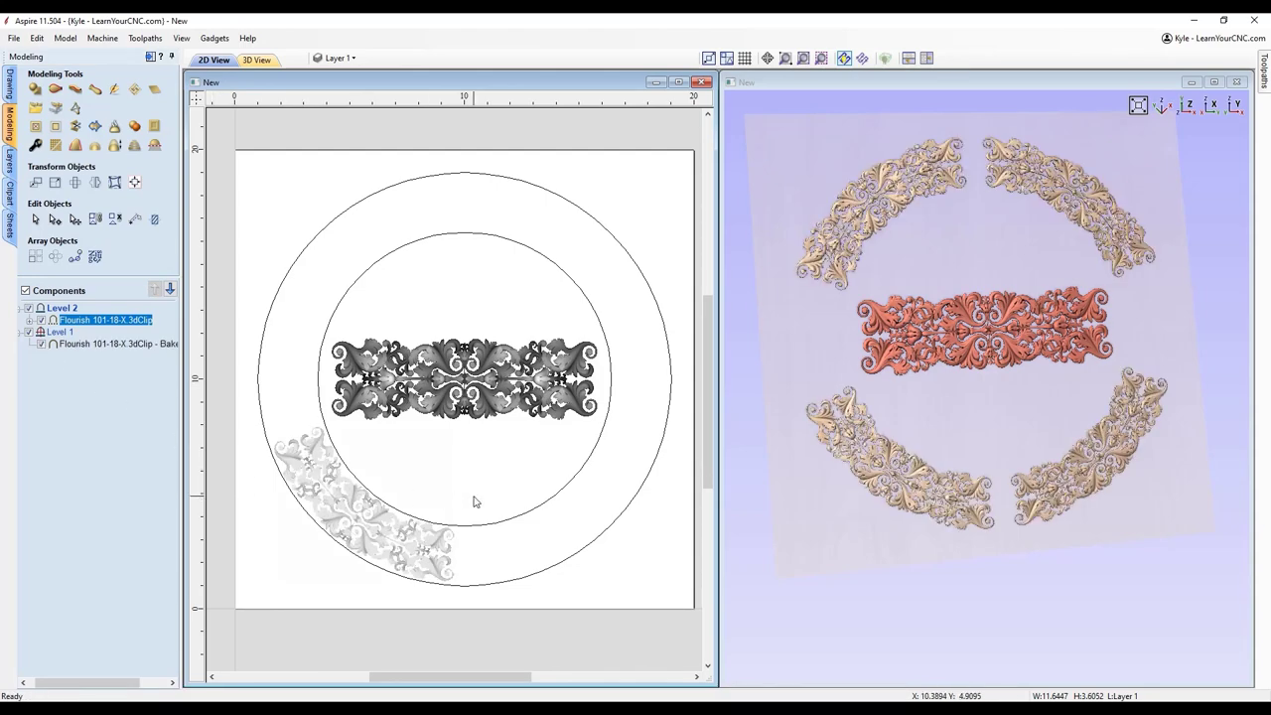
pyautogui.moveTo(962, 461); pyautogui.dragTo(904, 439)
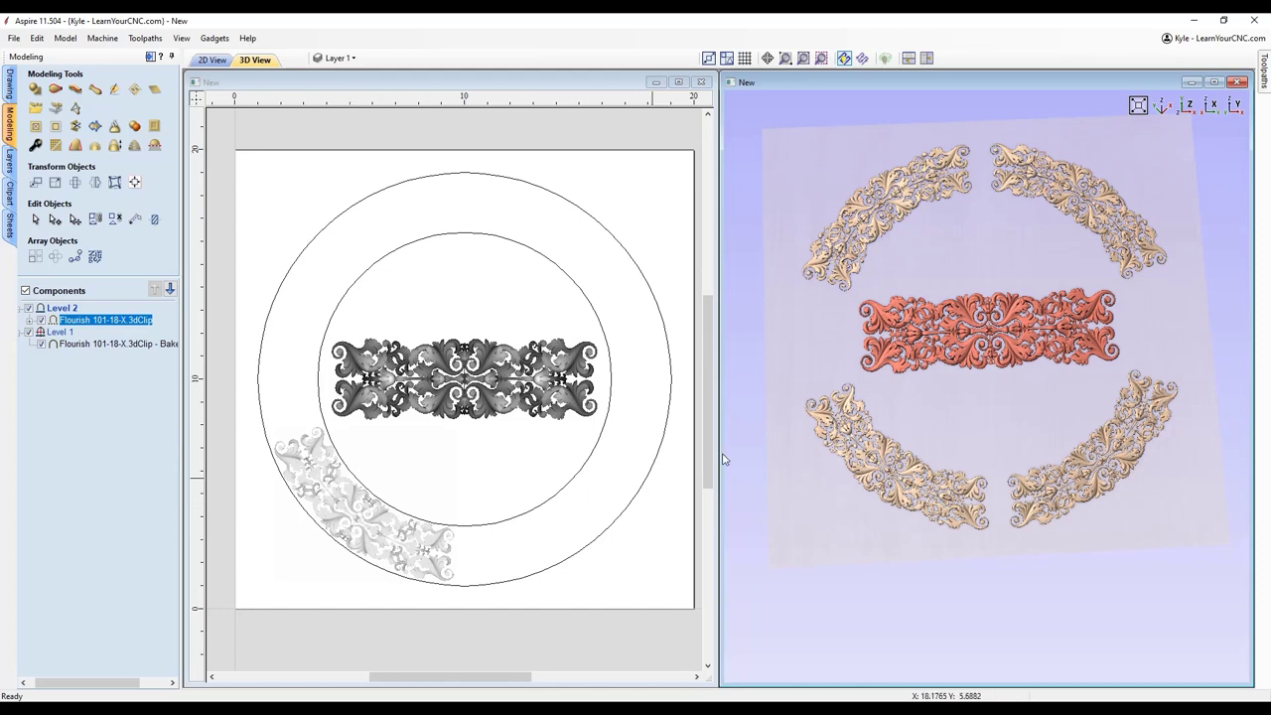
pyautogui.click(420, 495)
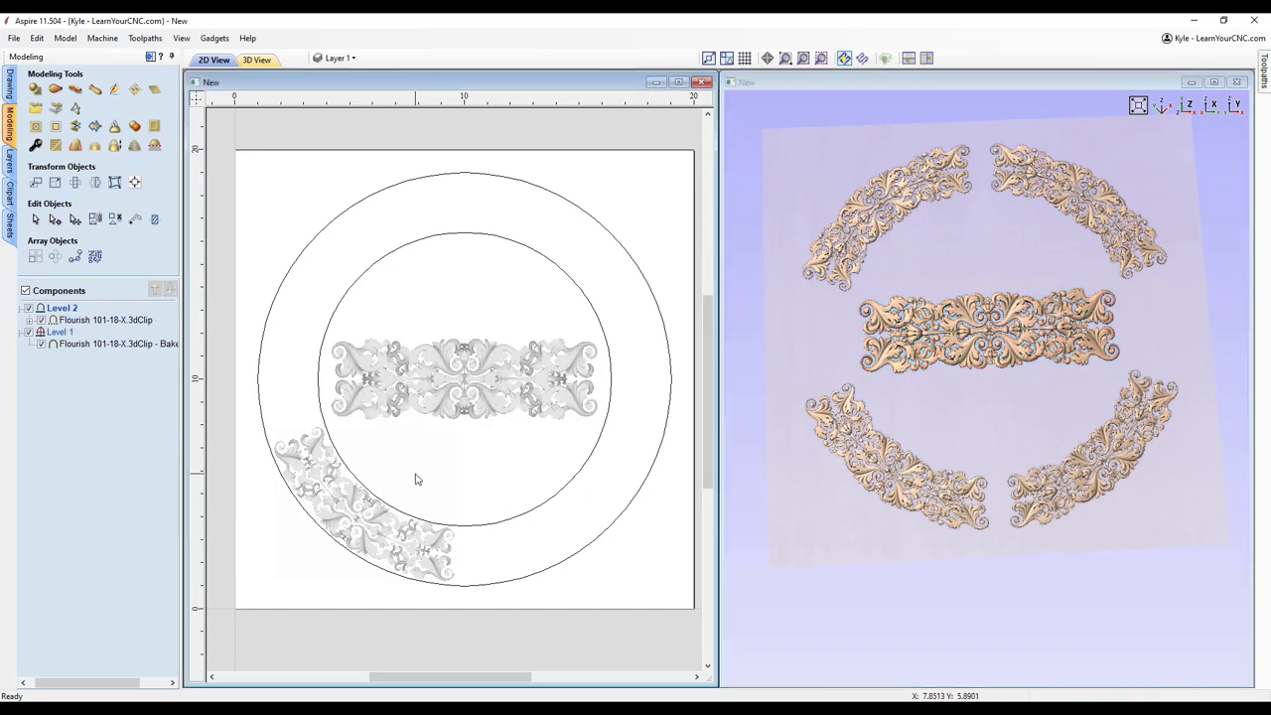
pyautogui.click(331, 496)
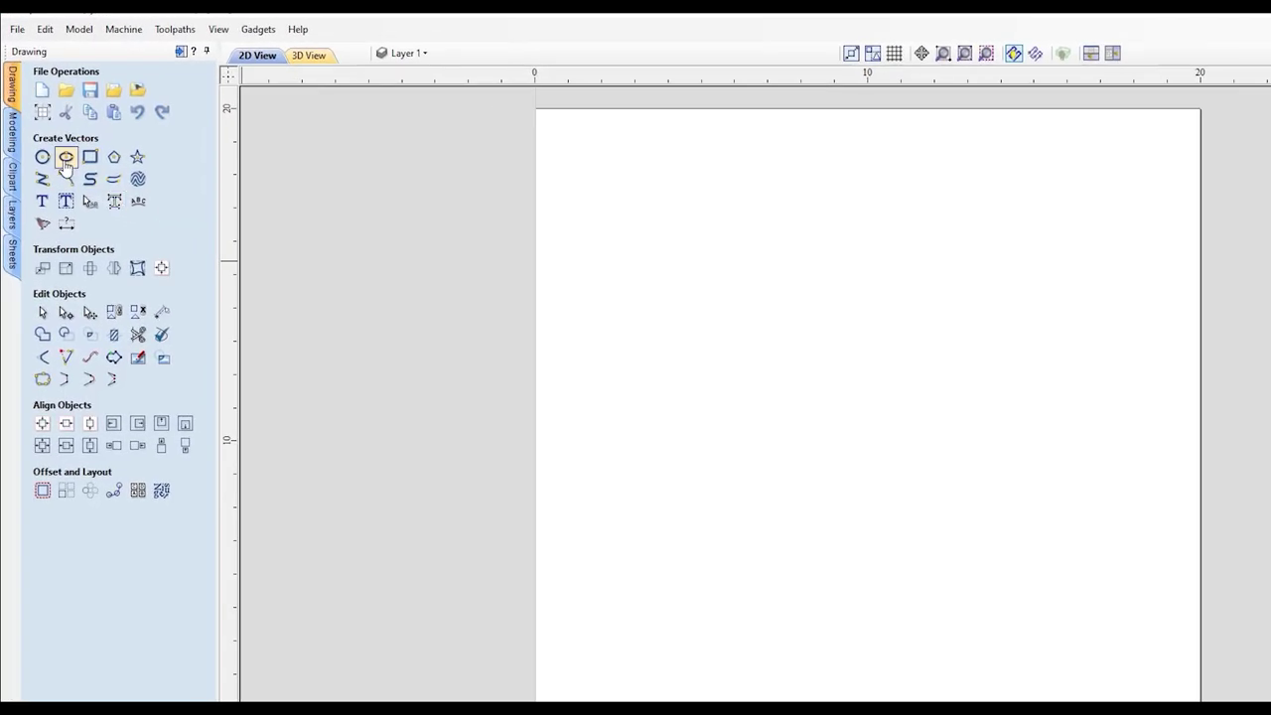
# Step: Draw a circle with an 18-inch diameter, centred at X 10, Y 10
pyautogui.click(42, 158)
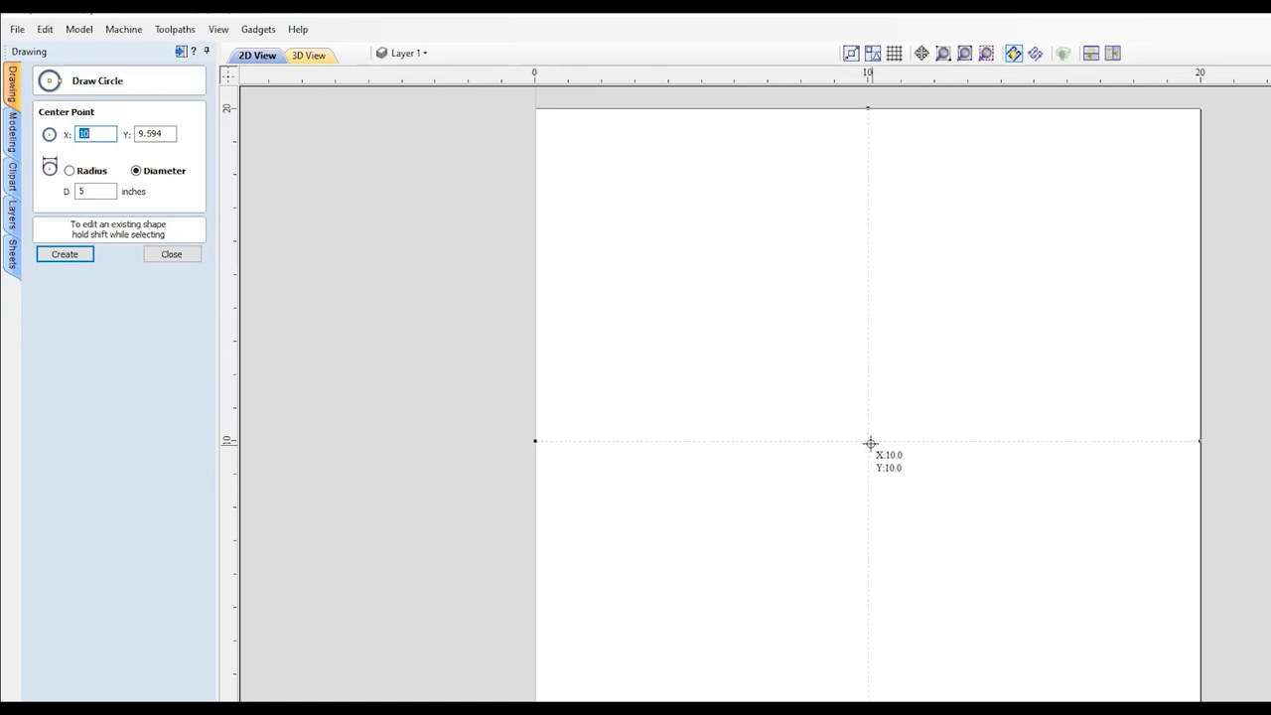
pyautogui.moveTo(870, 443); pyautogui.dragTo(868, 142)
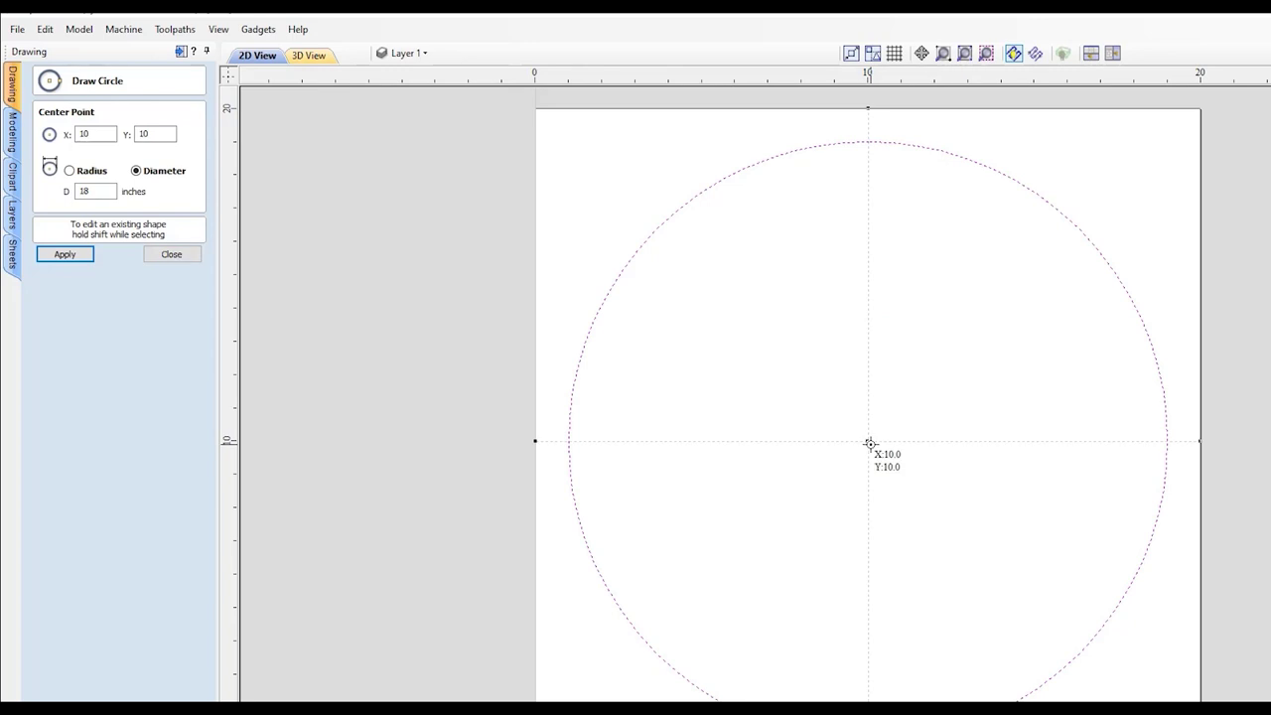
pyautogui.click(170, 255)
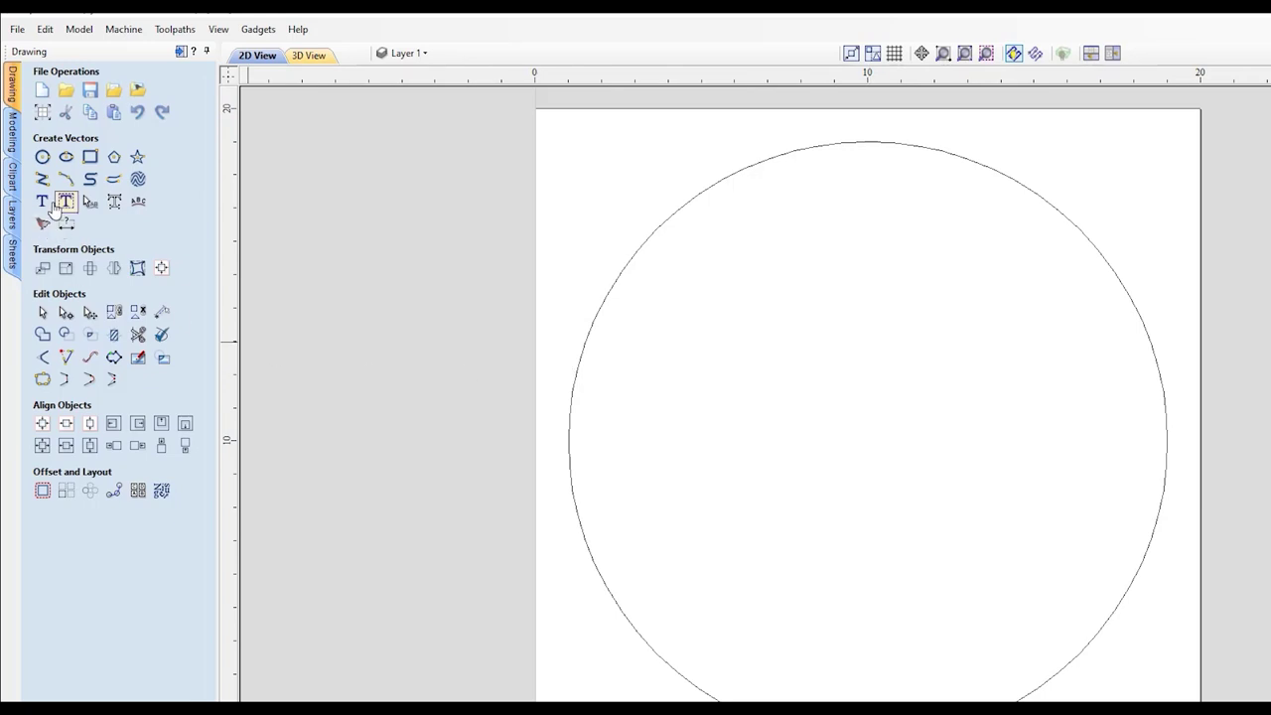
# Step: Insert the Decorative clipart Flourish 101-18-X at the circle centre and scale it up into a wide ornament
pyautogui.click(13, 179)
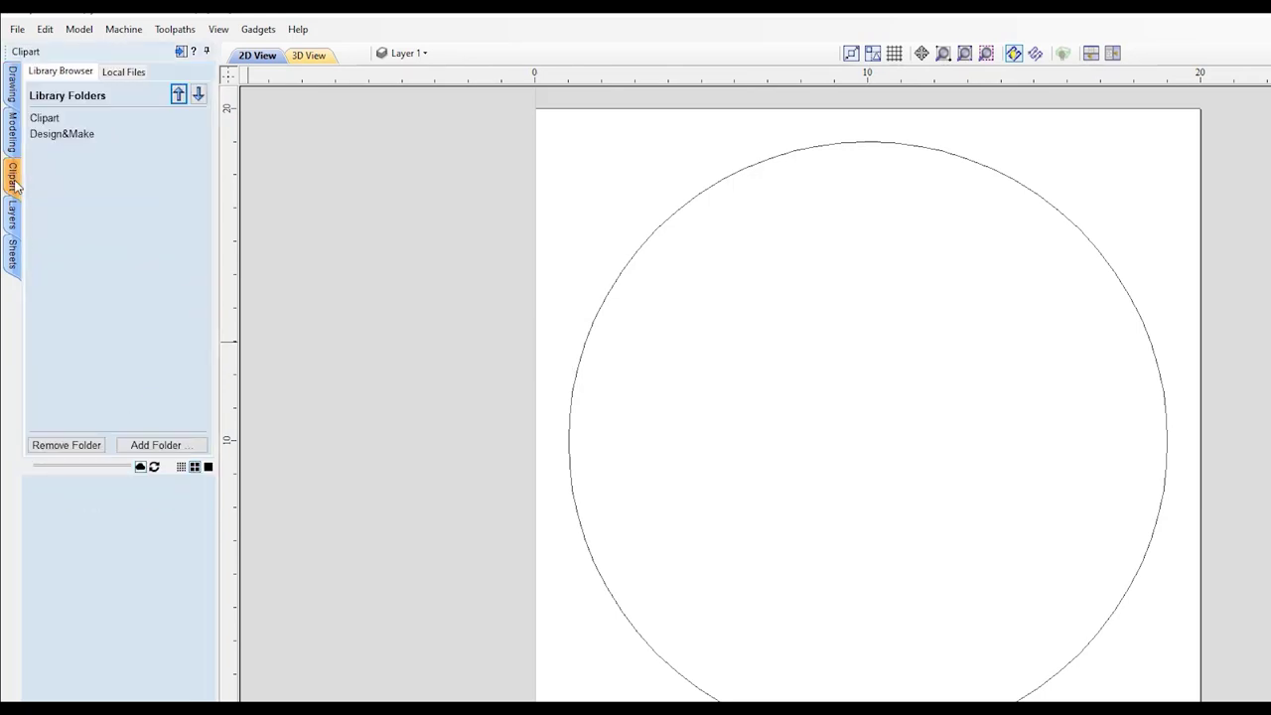
pyautogui.click(45, 120)
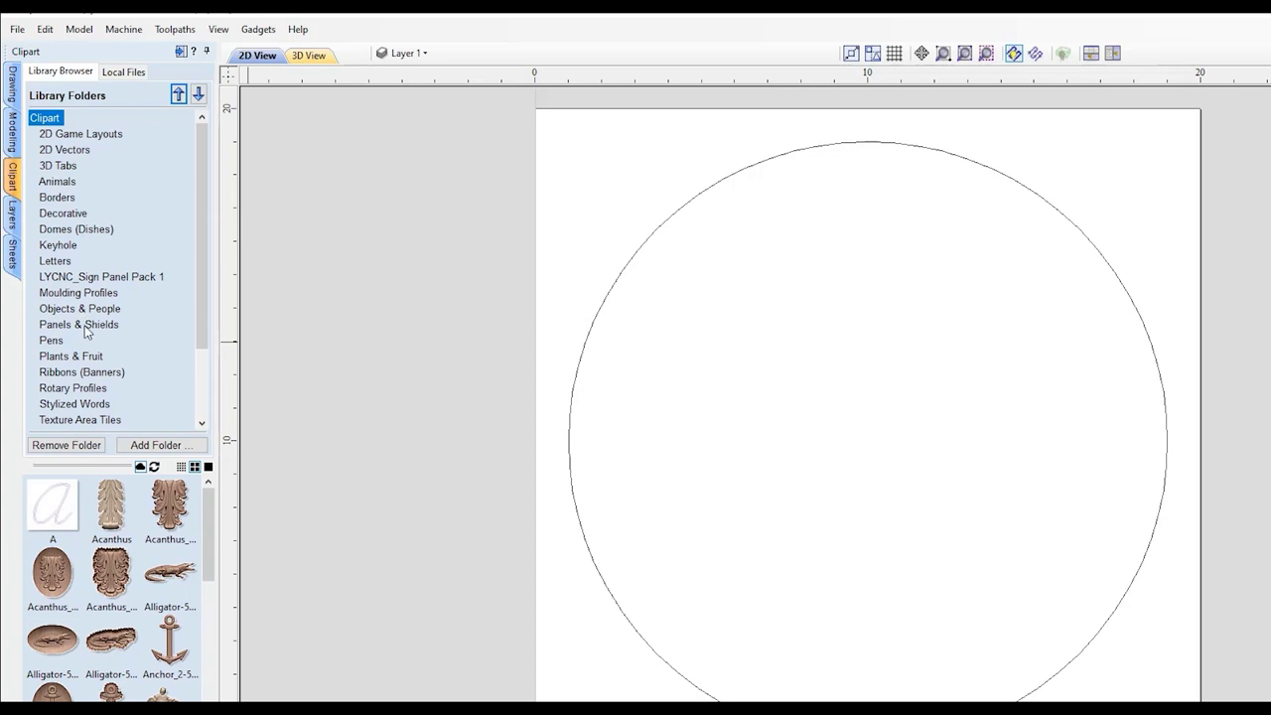
pyautogui.click(56, 215)
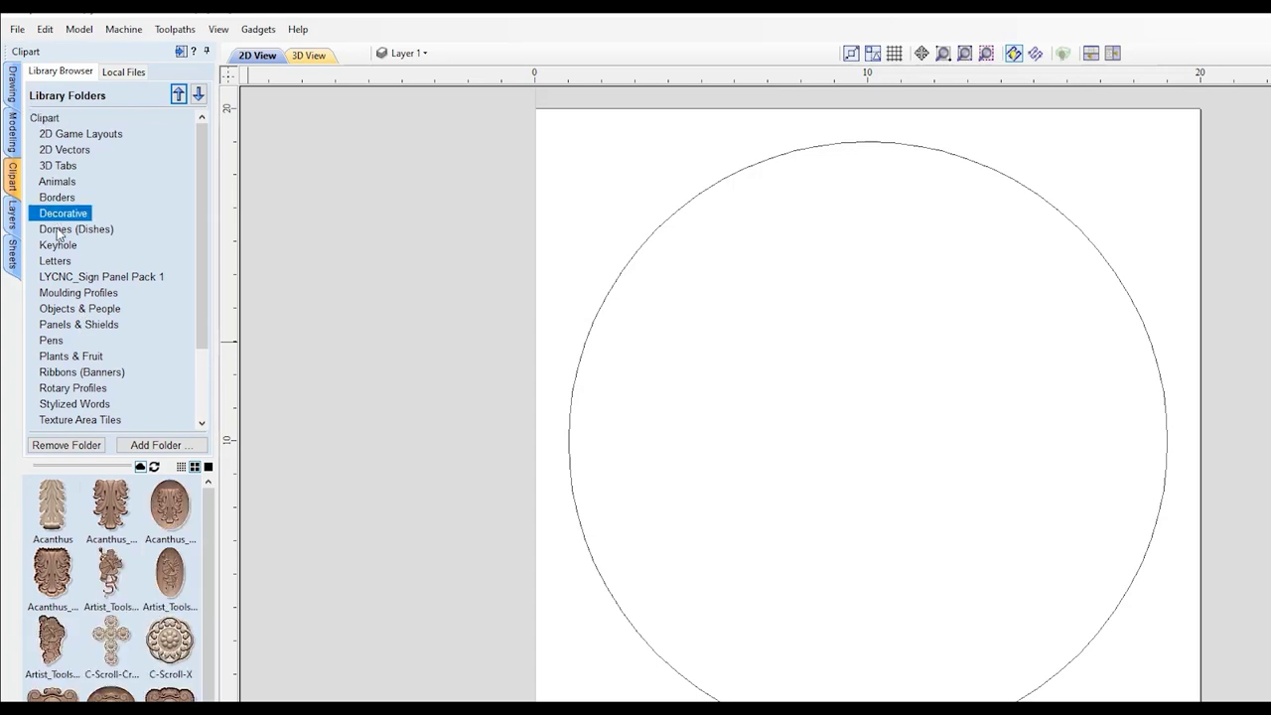
pyautogui.moveTo(210, 511); pyautogui.dragTo(206, 666)
pyautogui.scroll(3, 204, 670)
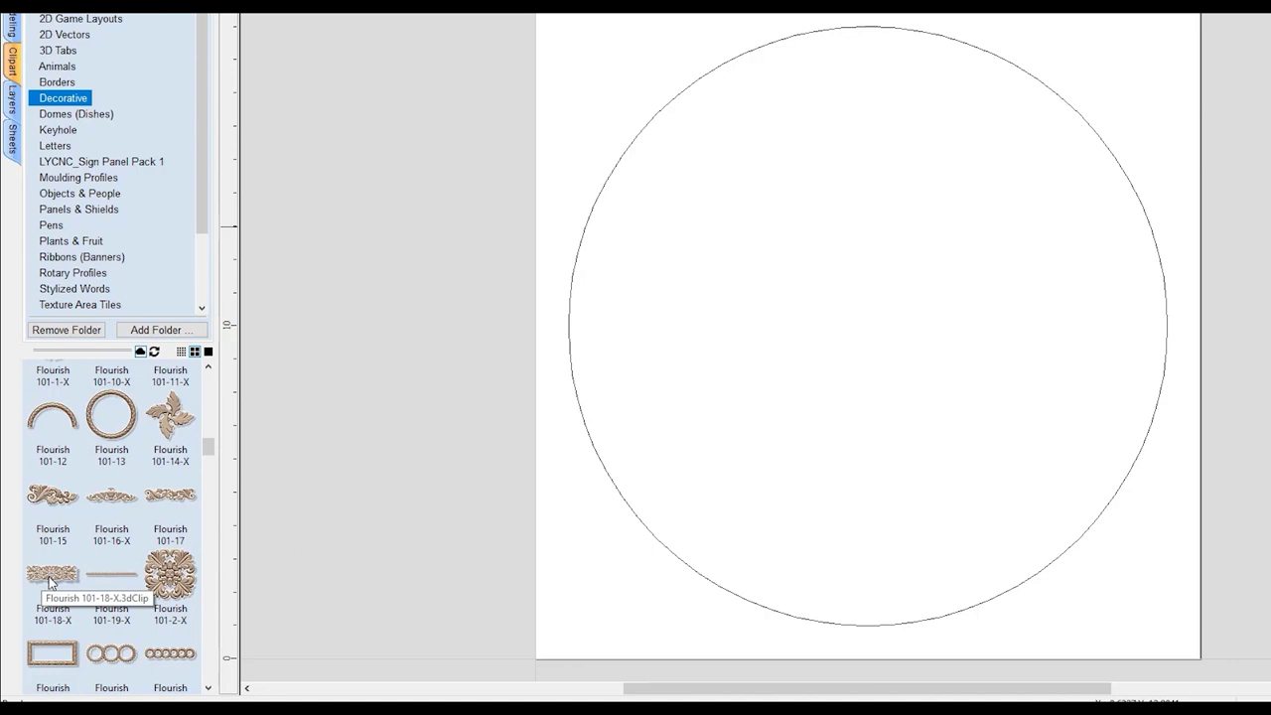
pyautogui.doubleClick(49, 576)
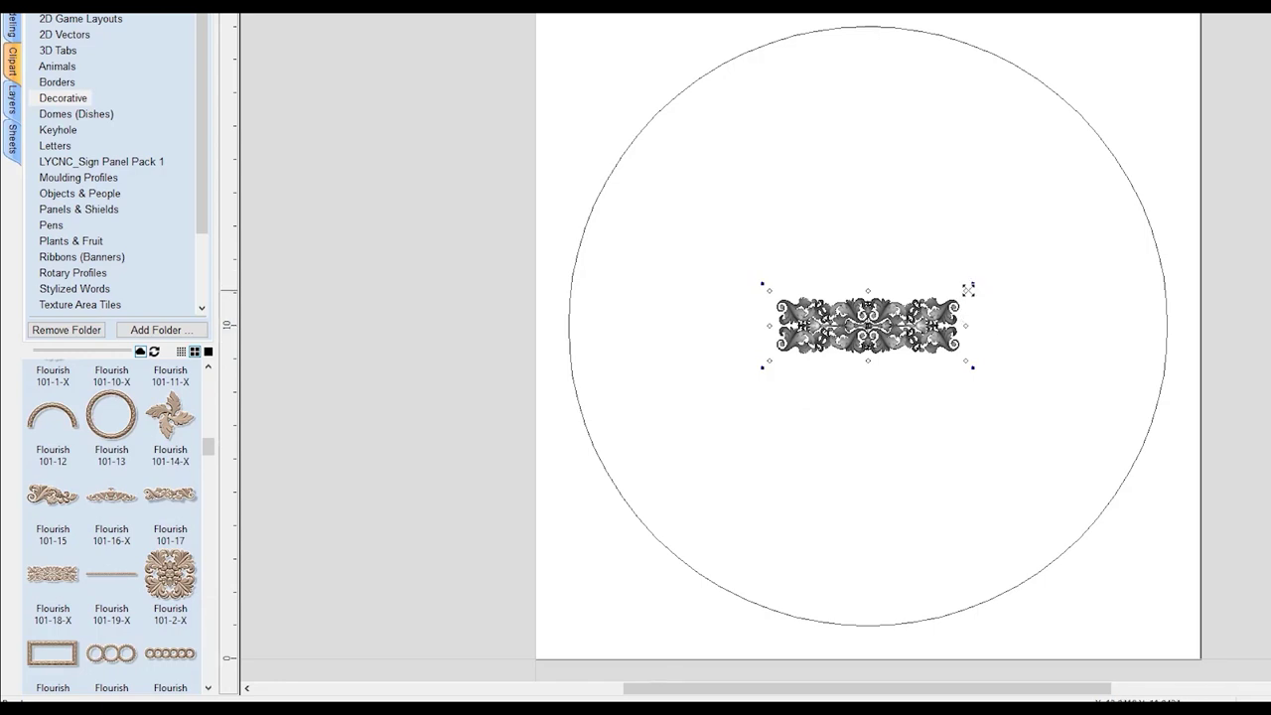
pyautogui.moveTo(969, 292); pyautogui.dragTo(1011, 266)
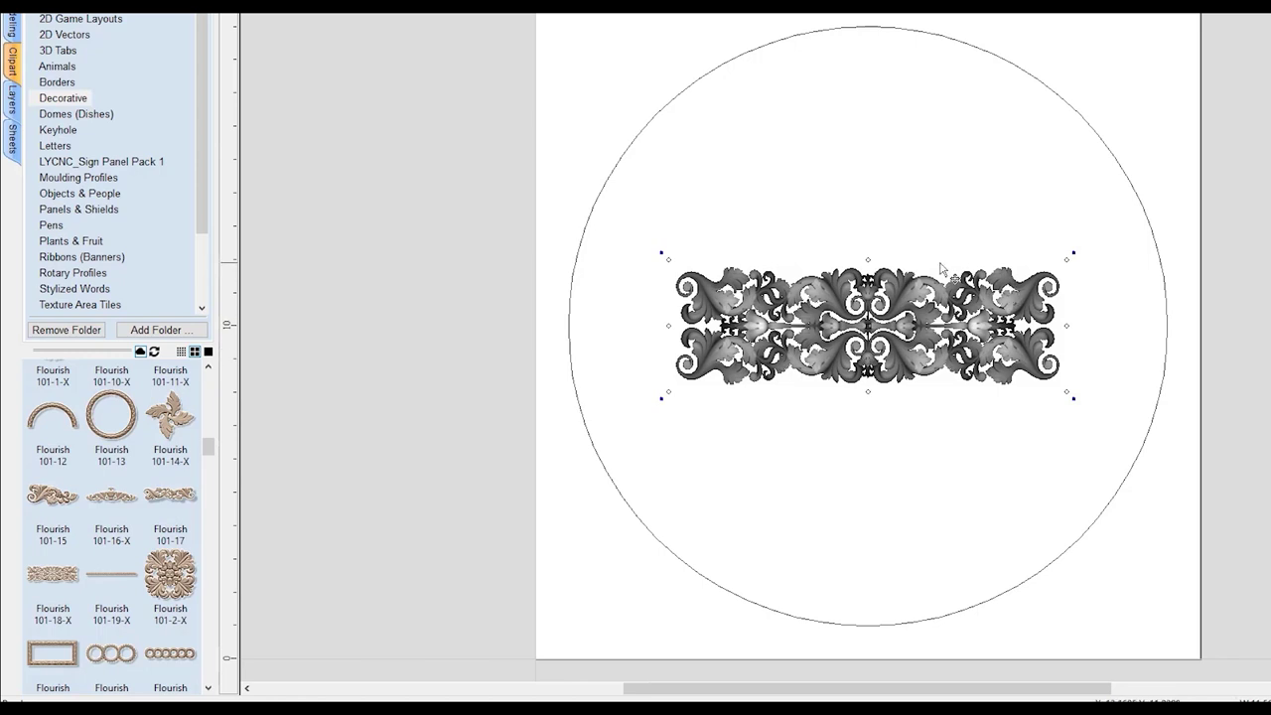
# Step: Tile the 2D and 3D views vertically and tilt the 3D view to inspect the ornament relief
pyautogui.click(1112, 52)
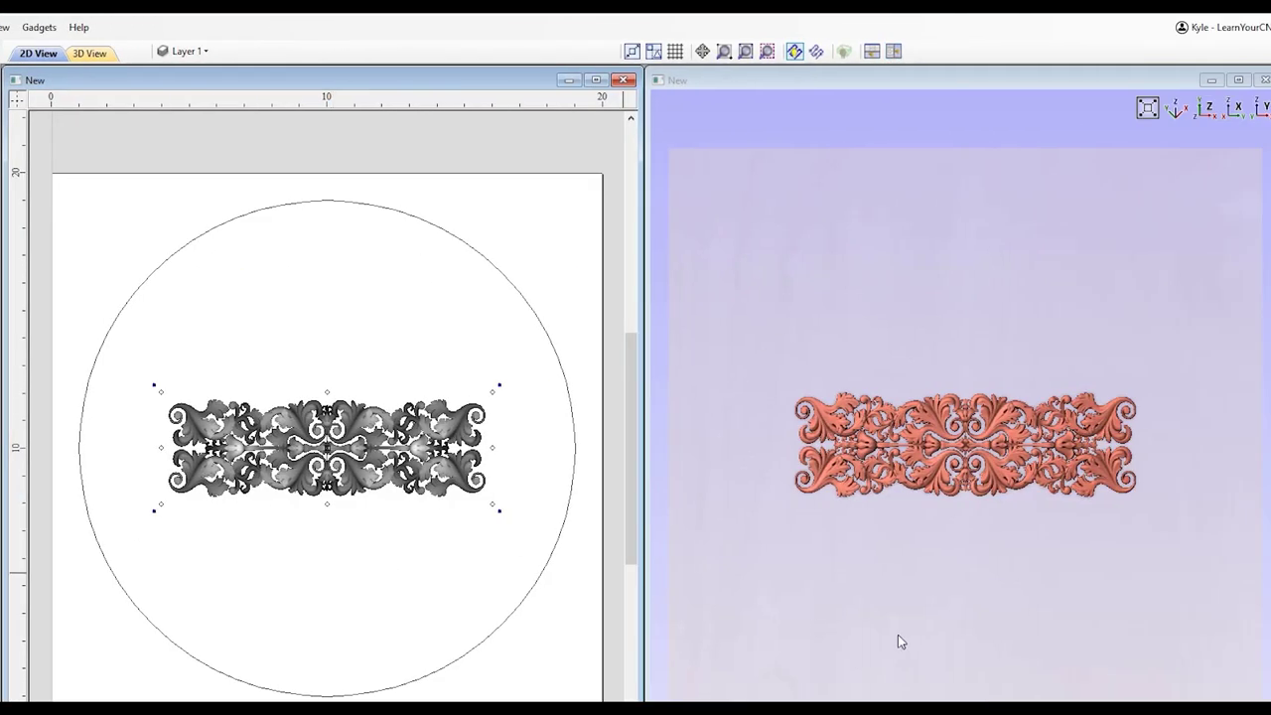
pyautogui.moveTo(896, 641); pyautogui.dragTo(739, 496)
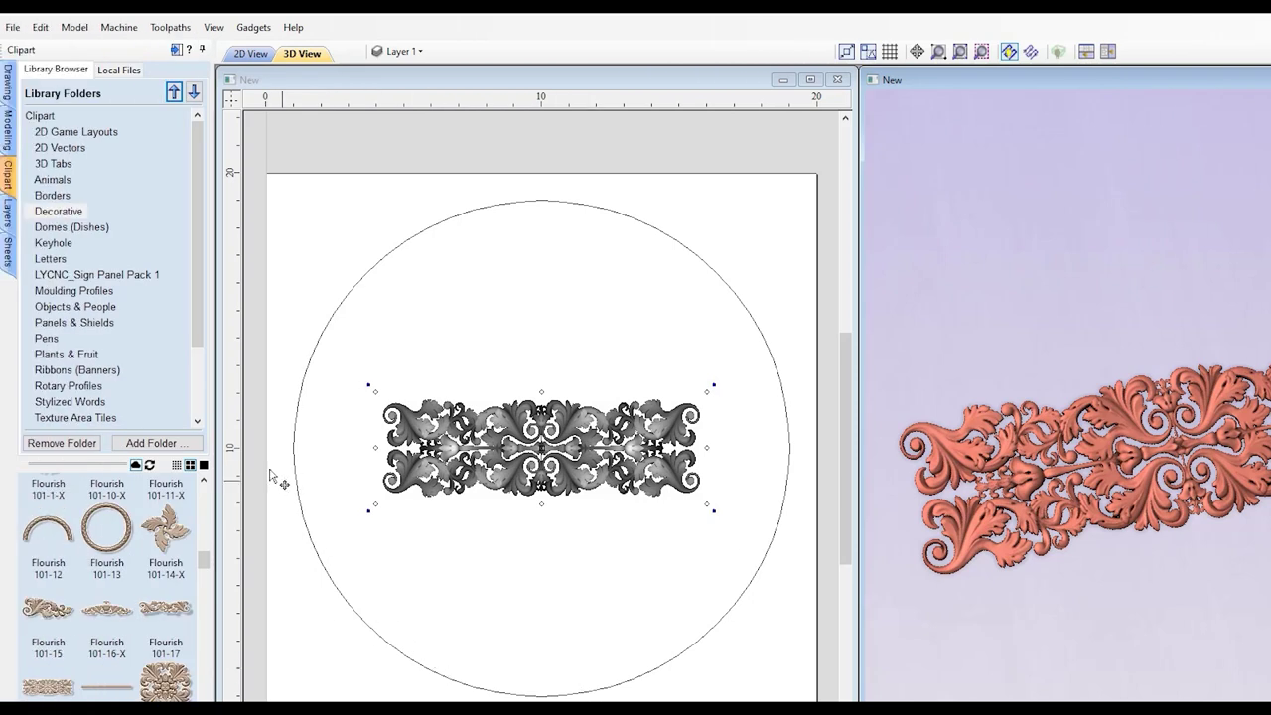
pyautogui.click(8, 84)
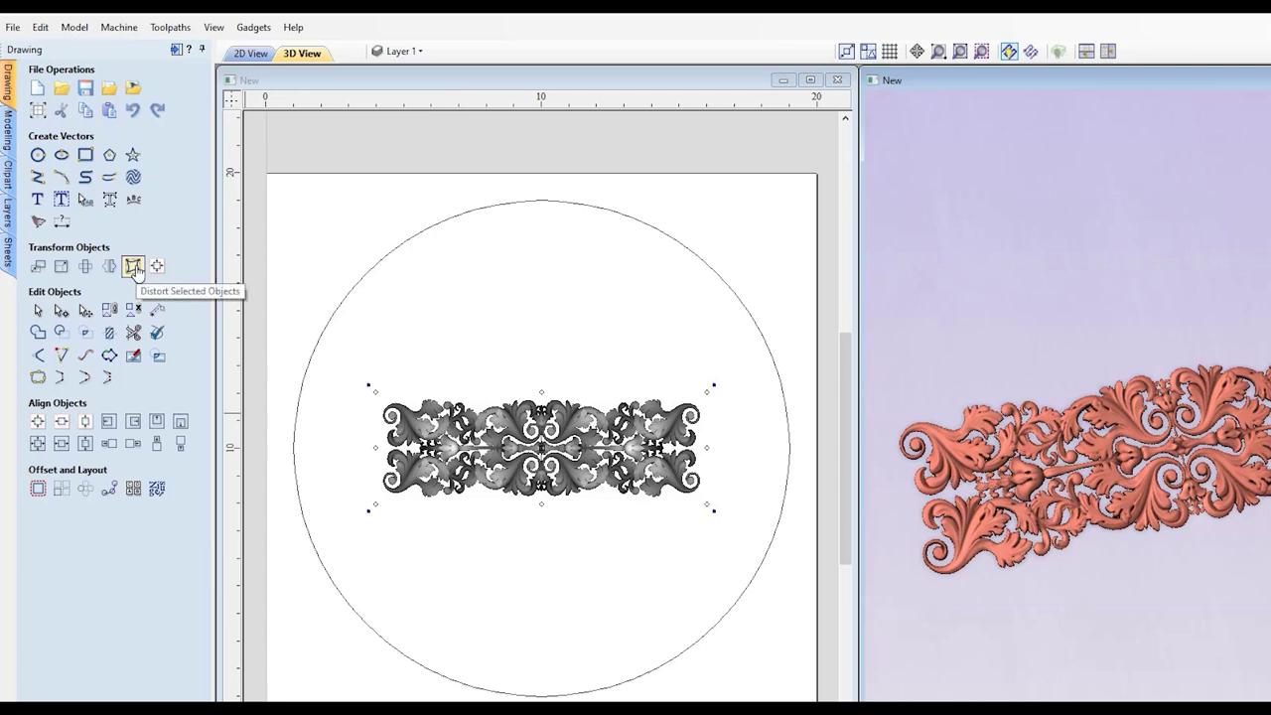
pyautogui.click(134, 266)
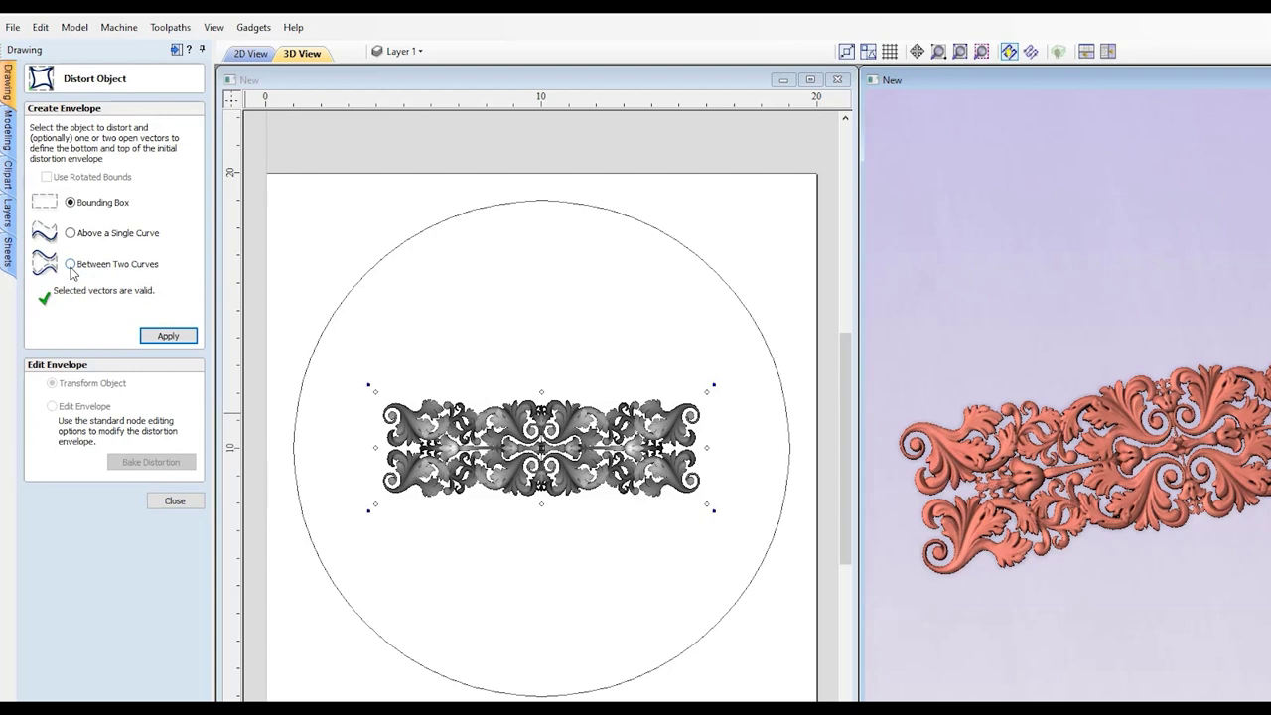
pyautogui.click(71, 265)
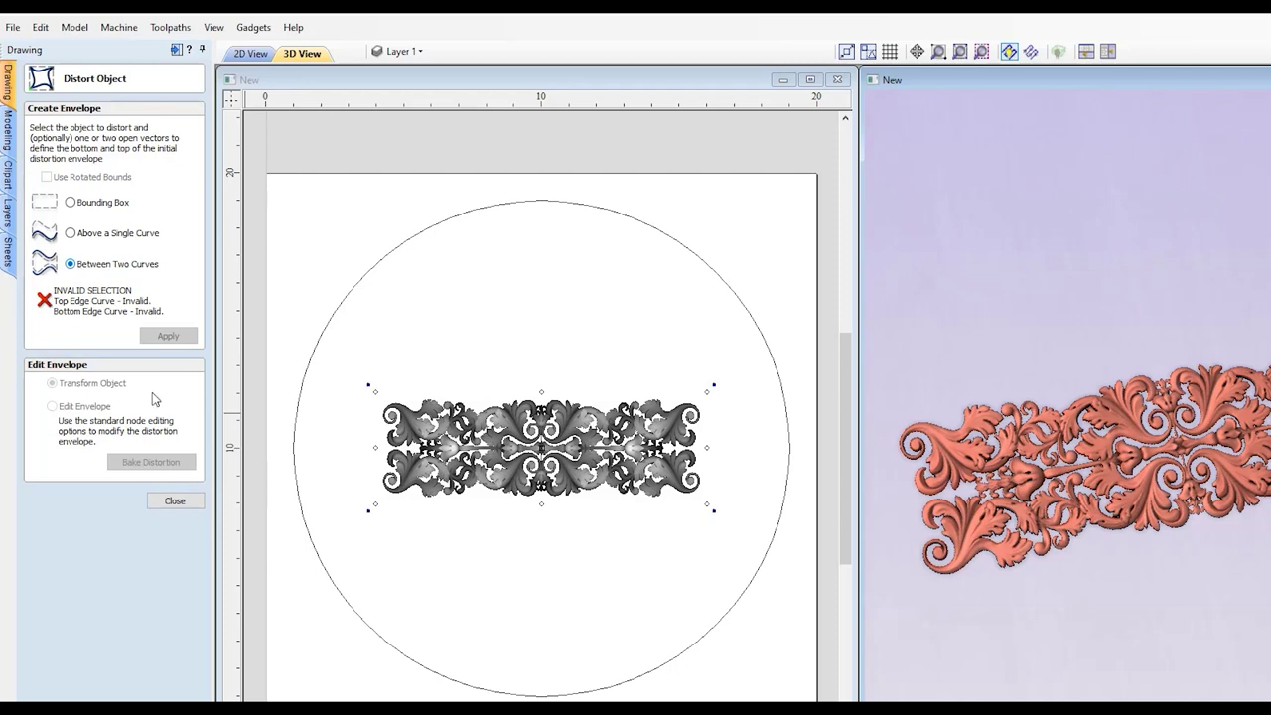
pyautogui.click(175, 501)
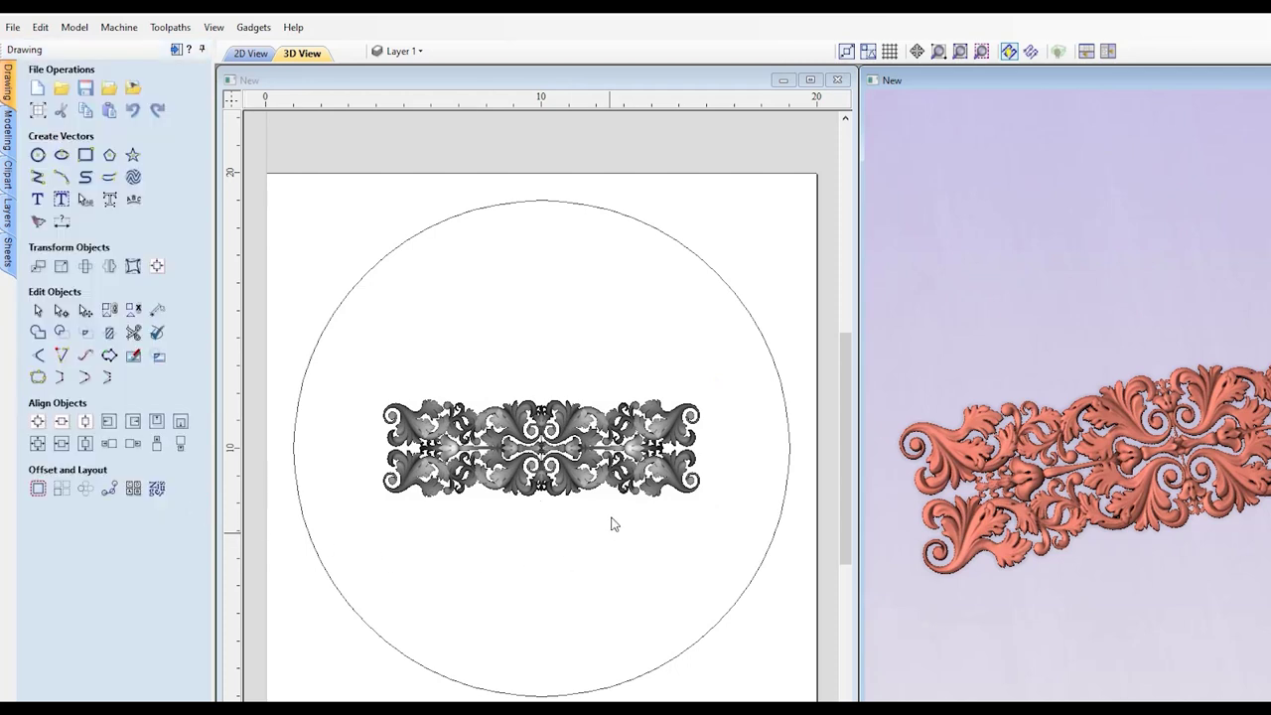
pyautogui.click(455, 417)
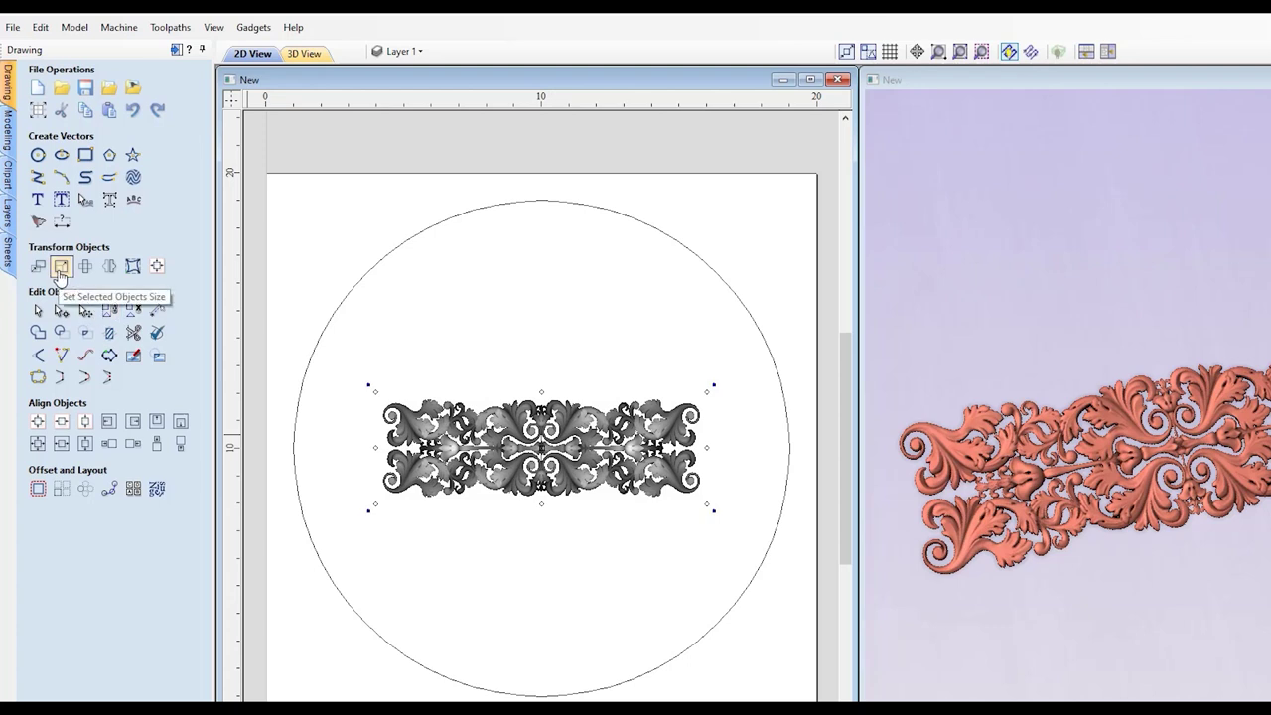
pyautogui.click(59, 268)
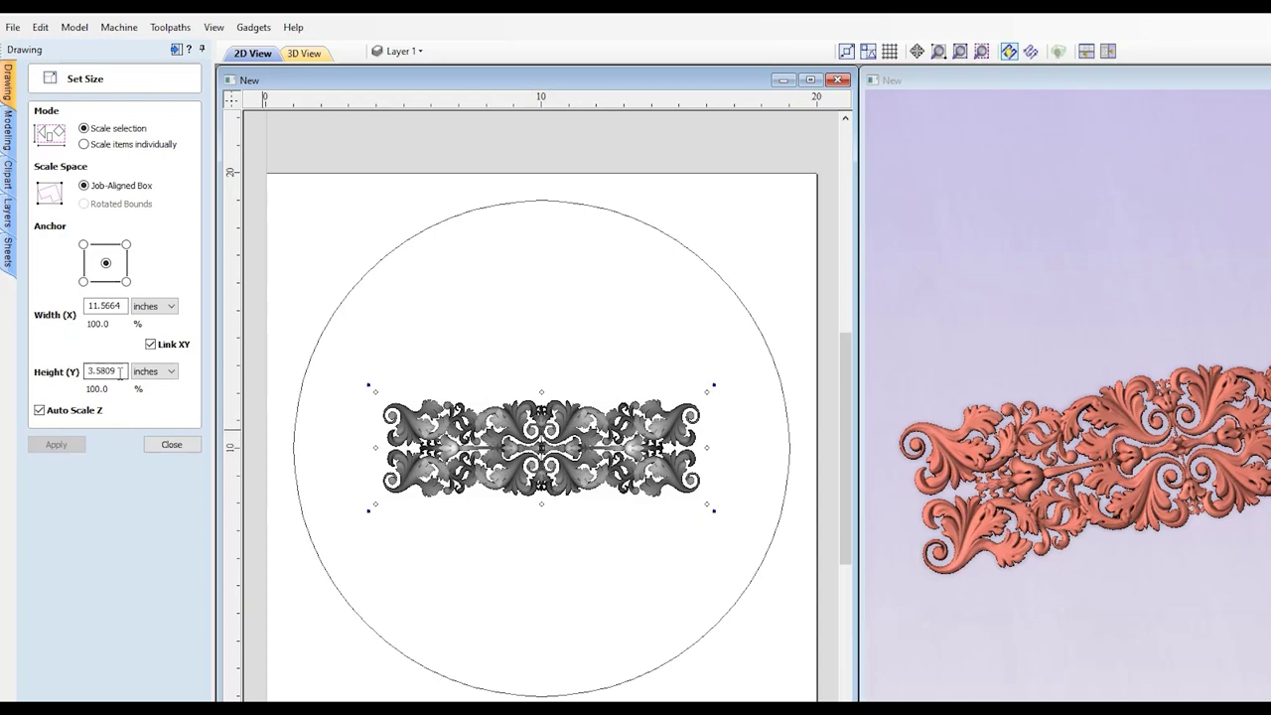
pyautogui.moveTo(103, 371); pyautogui.dragTo(88, 371)
pyautogui.rightClick(100, 374)
pyautogui.click(140, 385)
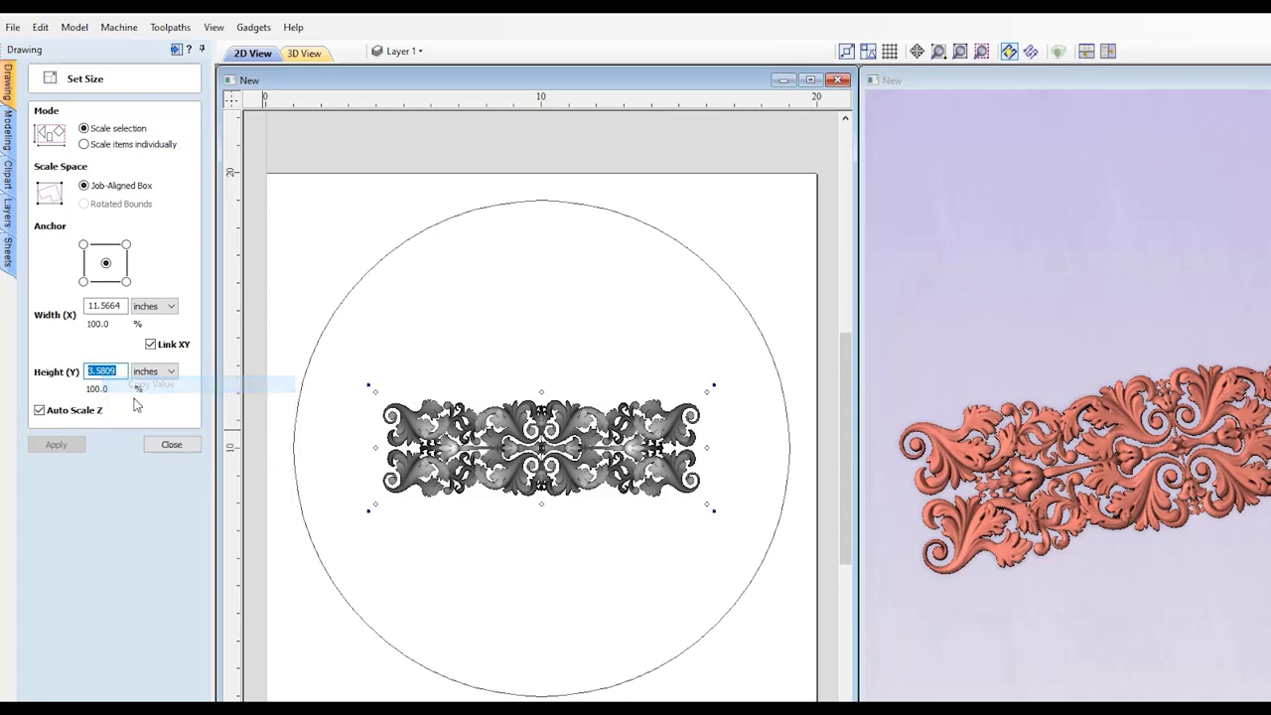
# Step: Offset the 18-inch circle inwards by 3.5809 inches to create a concentric inner circle
pyautogui.click(173, 445)
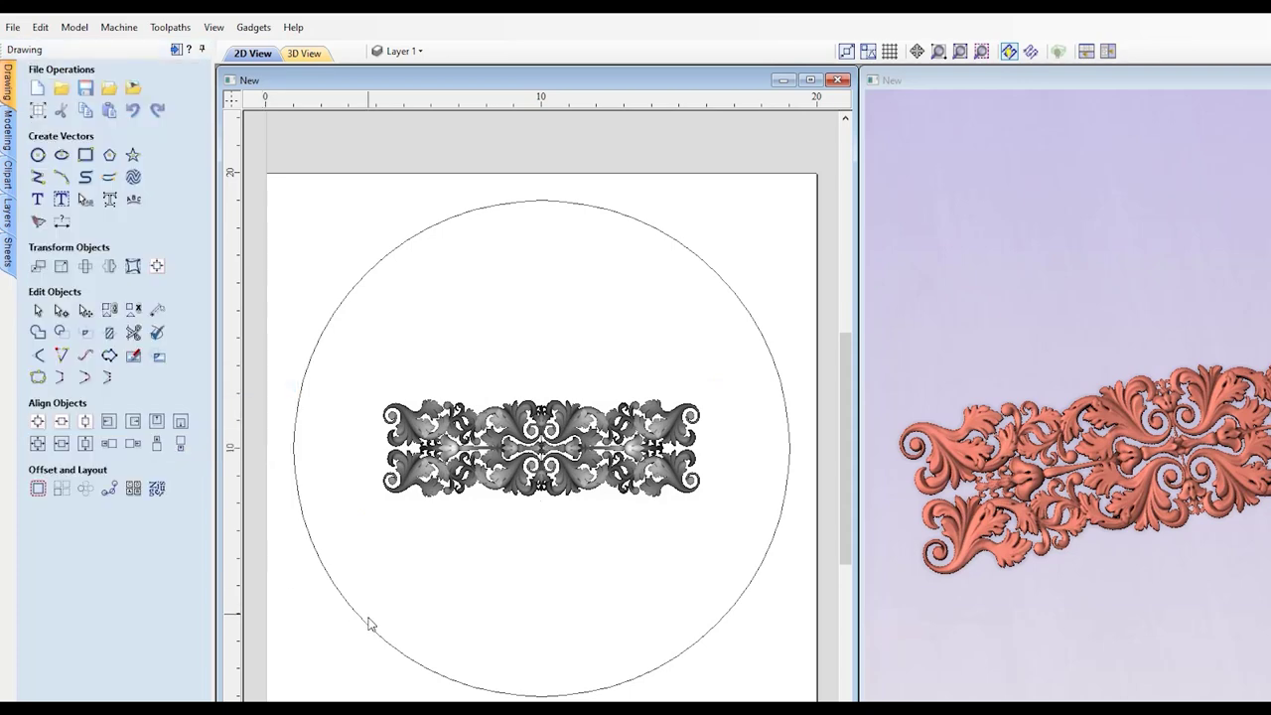
pyautogui.click(334, 593)
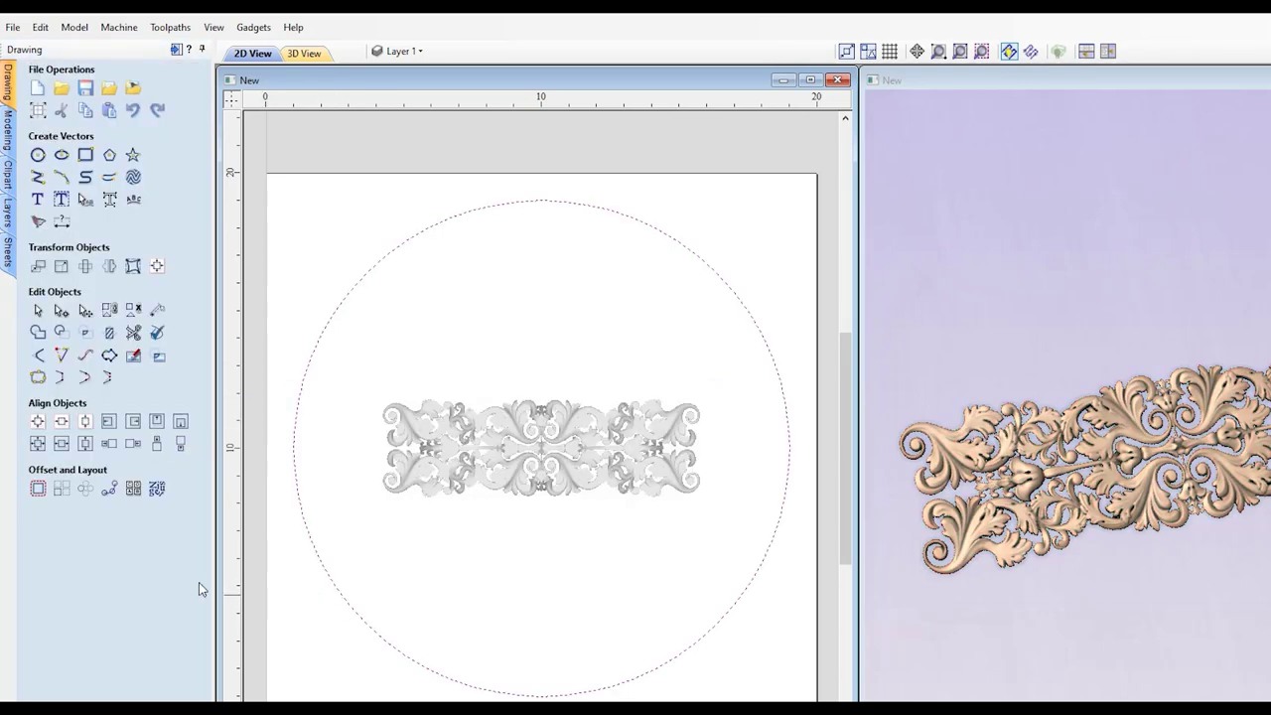
pyautogui.click(39, 489)
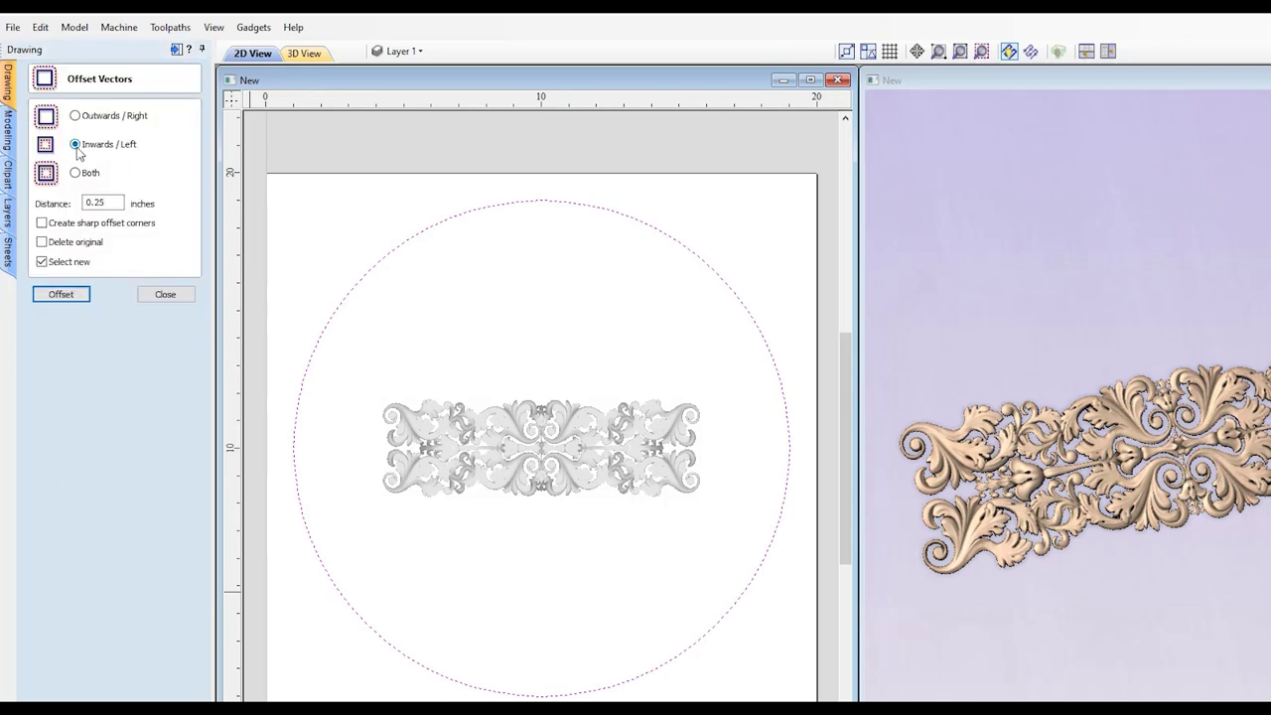
pyautogui.click(107, 202)
pyautogui.rightClick(96, 208)
pyautogui.click(132, 235)
pyautogui.click(61, 295)
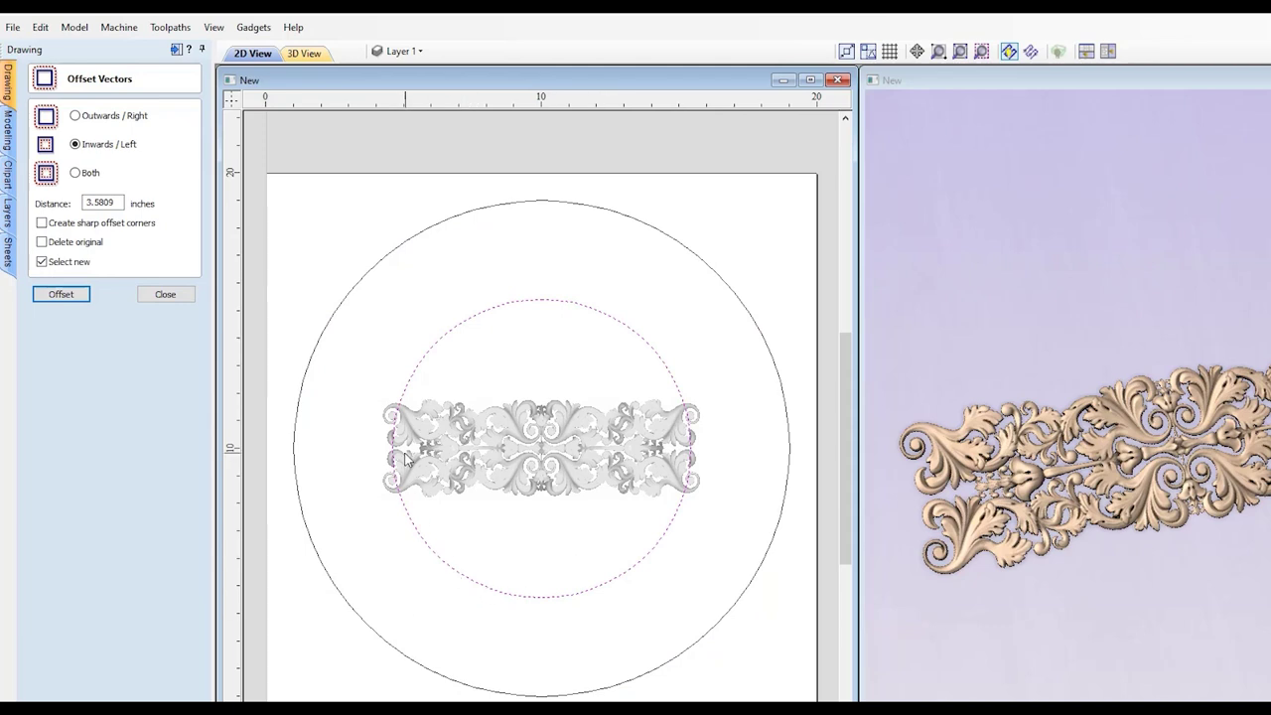
pyautogui.click(499, 631)
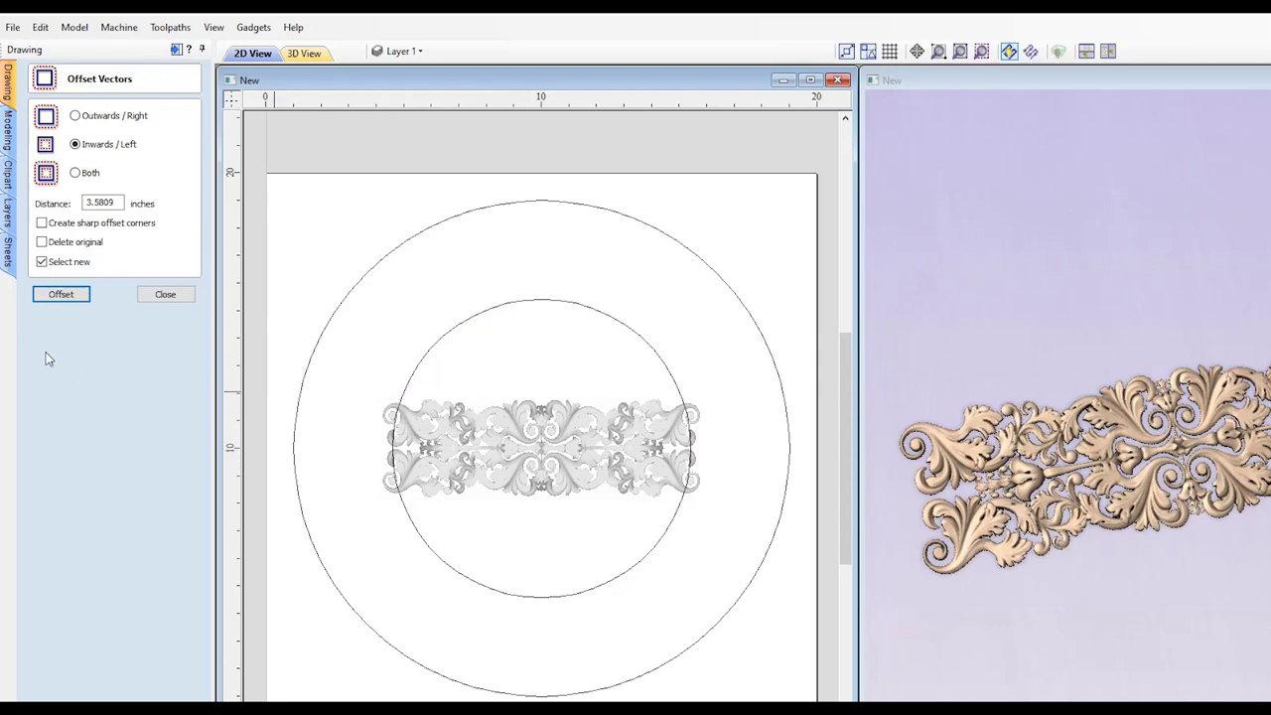
pyautogui.click(164, 295)
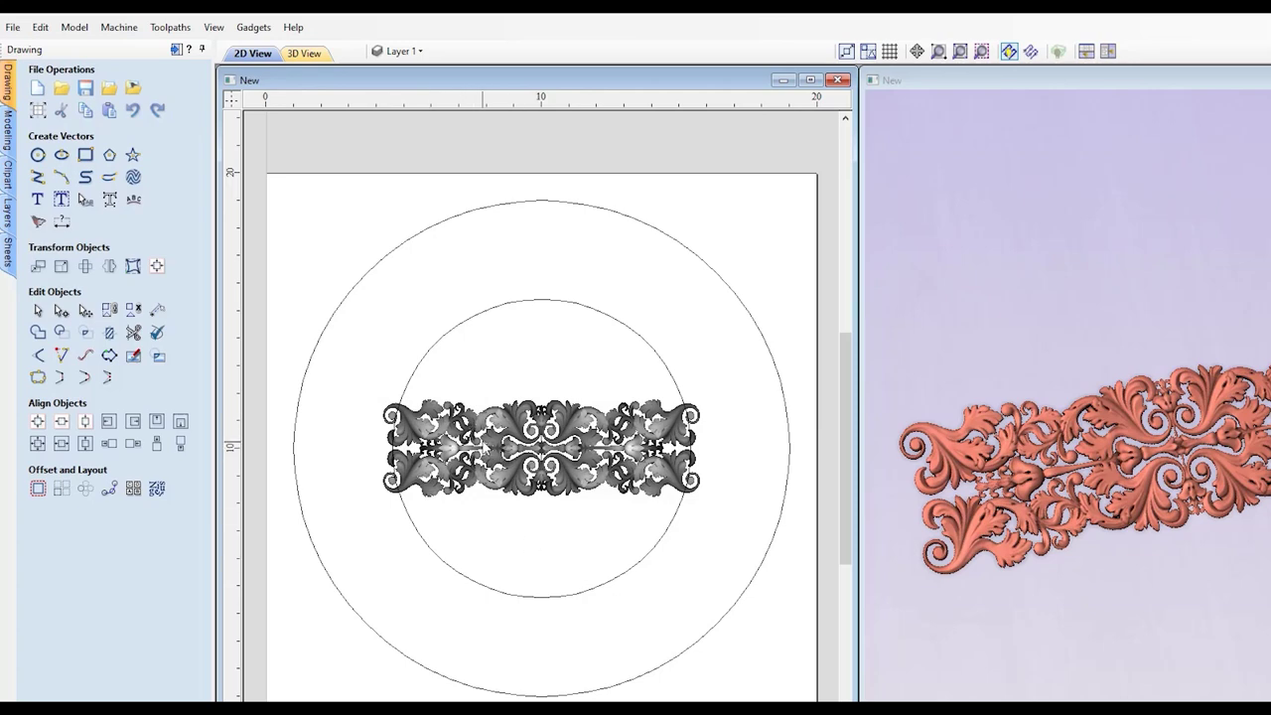
# Step: Move the flourish to the ring's top, then draw a slanted line at left and a vertical line at bottom
pyautogui.moveTo(494, 442); pyautogui.dragTo(494, 270)
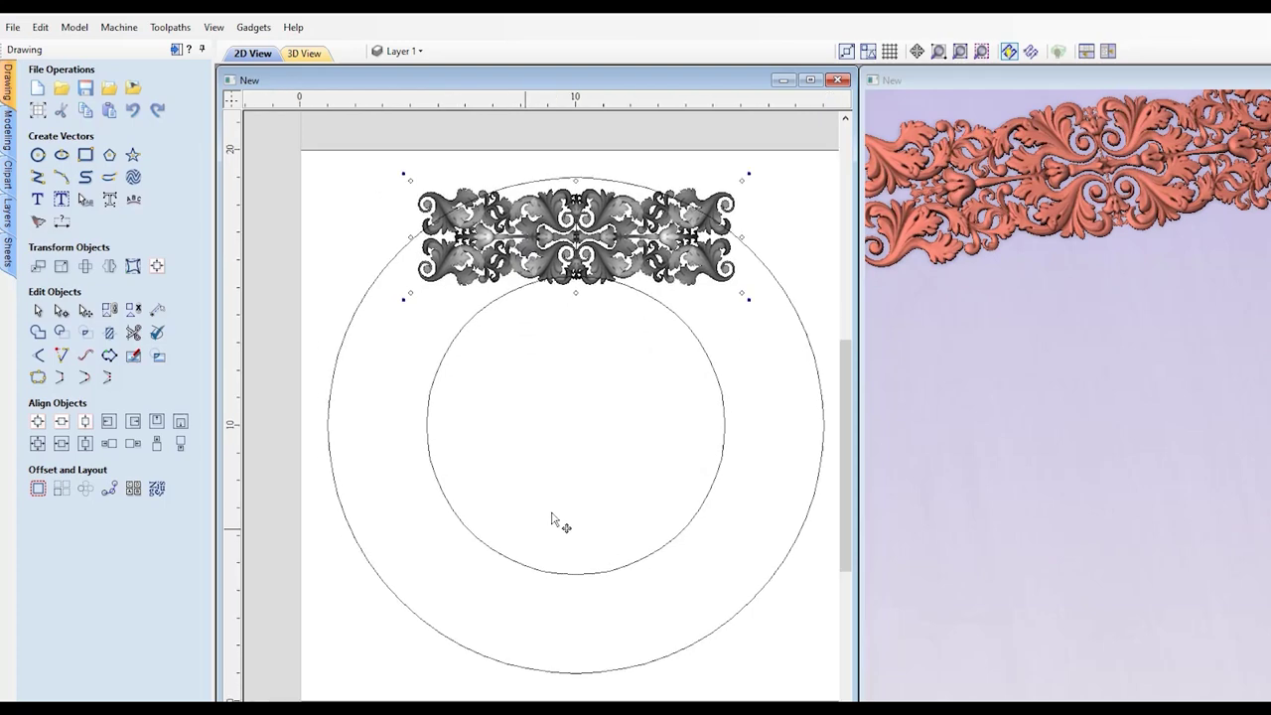
pyautogui.scroll(1, 463, 457)
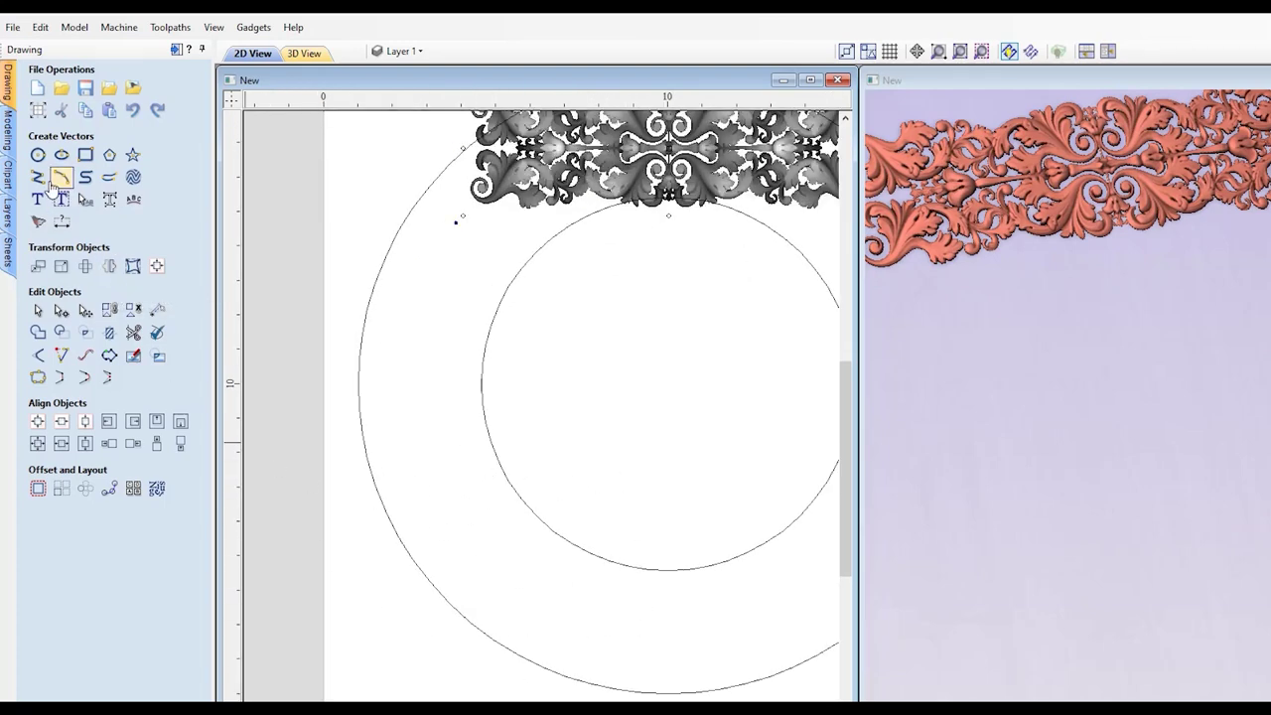
pyautogui.click(37, 177)
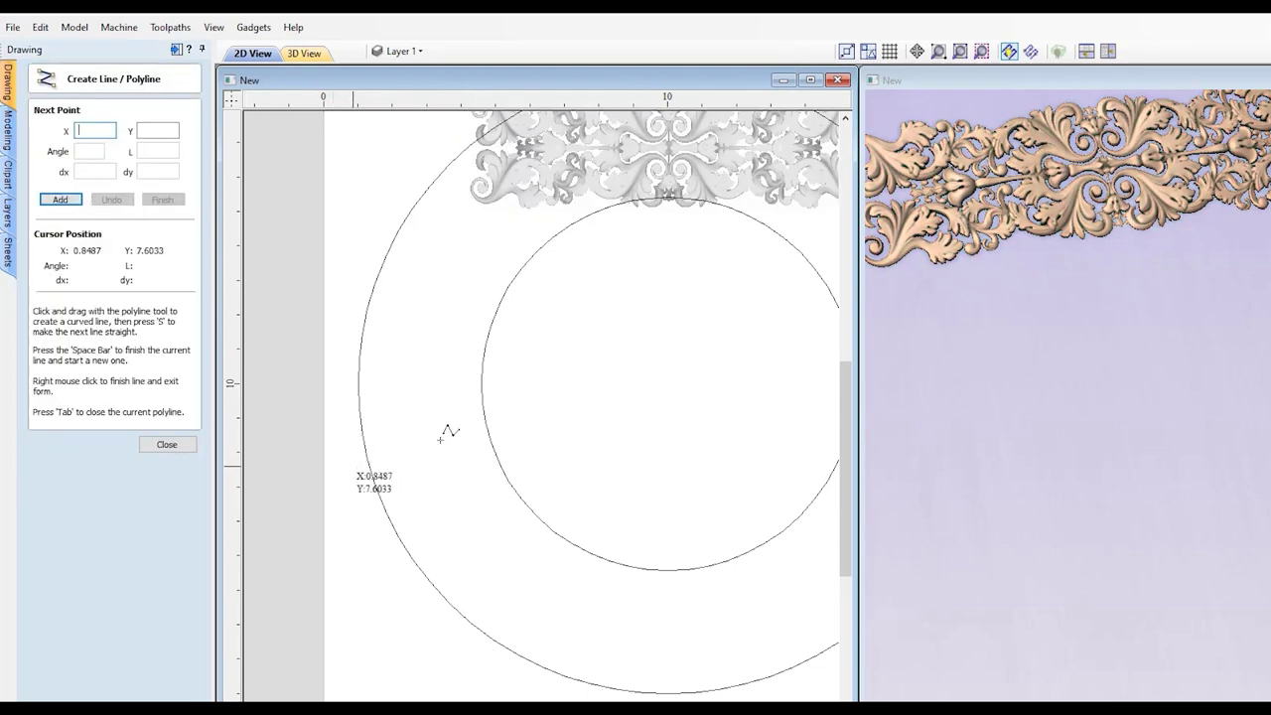
pyautogui.click(349, 462)
pyautogui.click(512, 418)
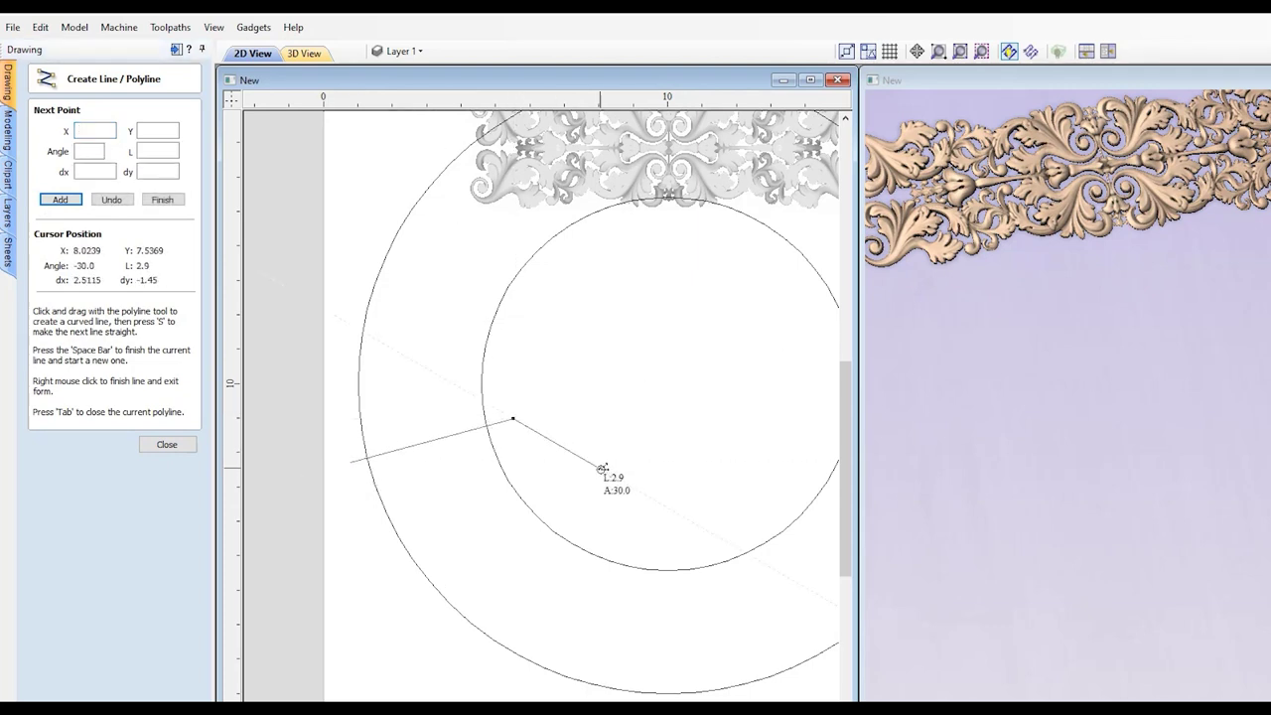
pyautogui.press('space')
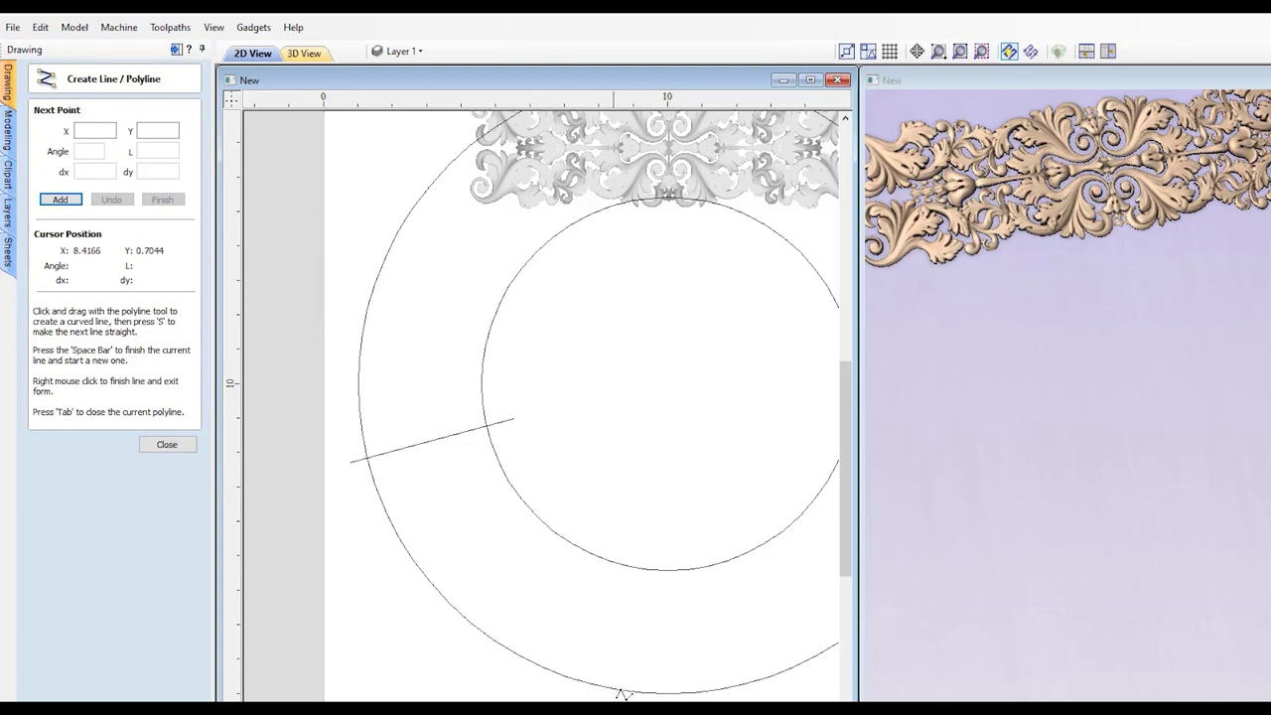
pyautogui.click(635, 694)
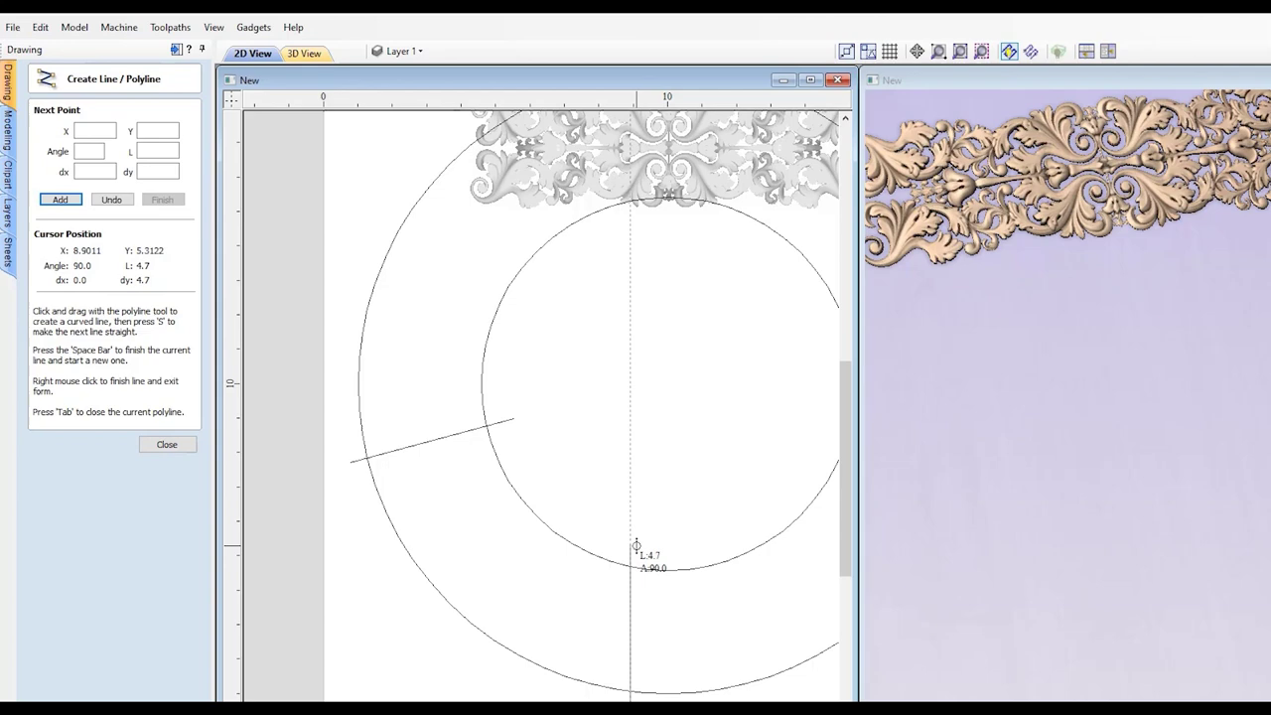
pyautogui.rightClick(675, 561)
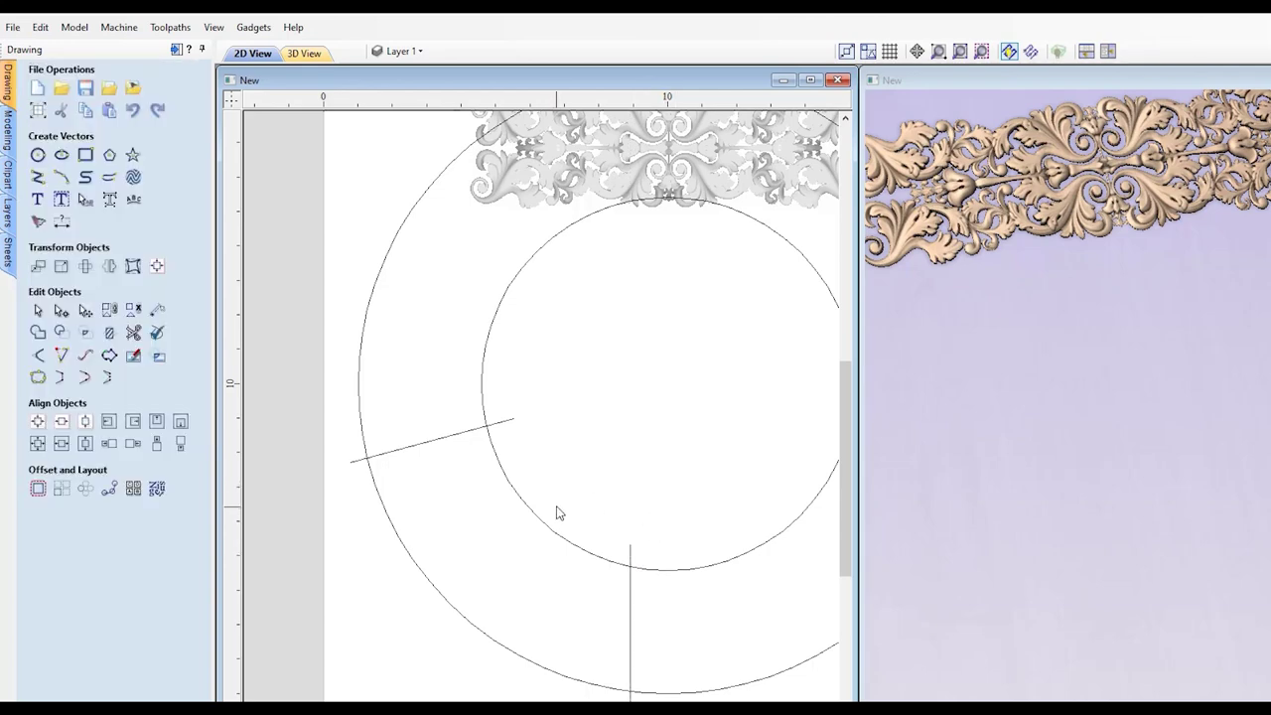
pyautogui.scroll(-2, 441, 451)
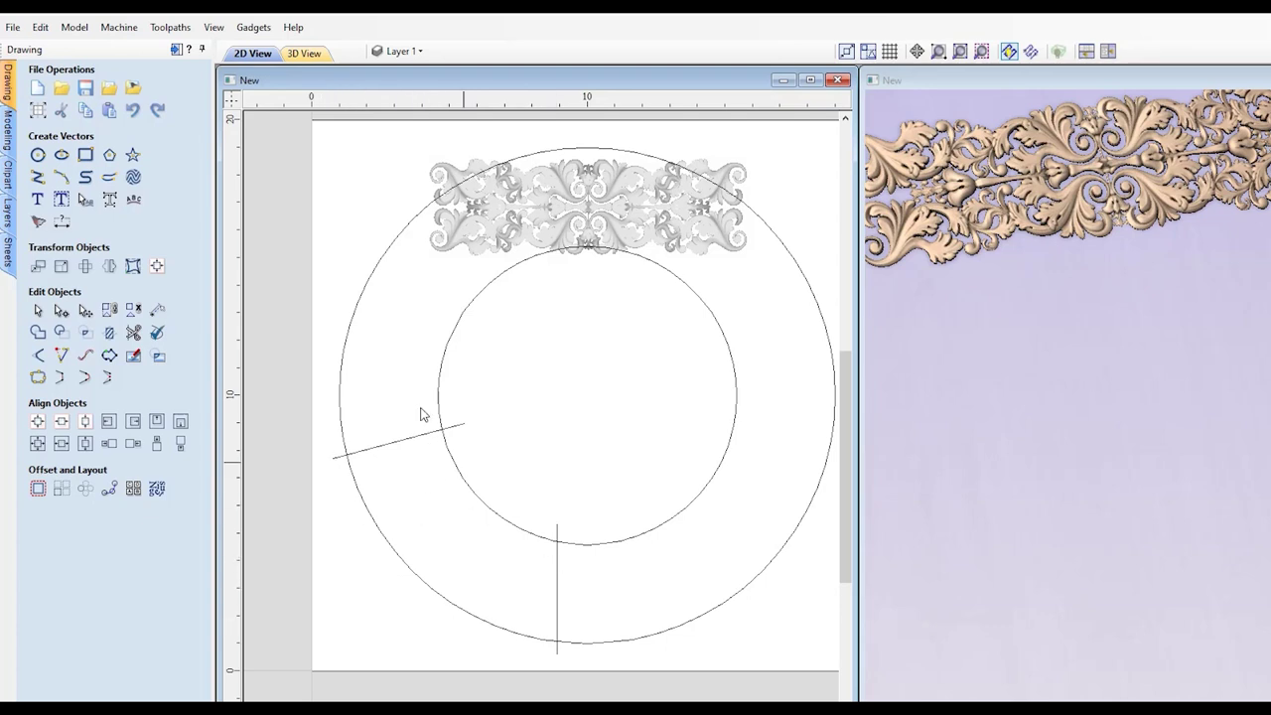
# Step: Trim the outer and inner circles to lower-left arcs, delete the leftover guide line, and select the flourish
pyautogui.click(133, 333)
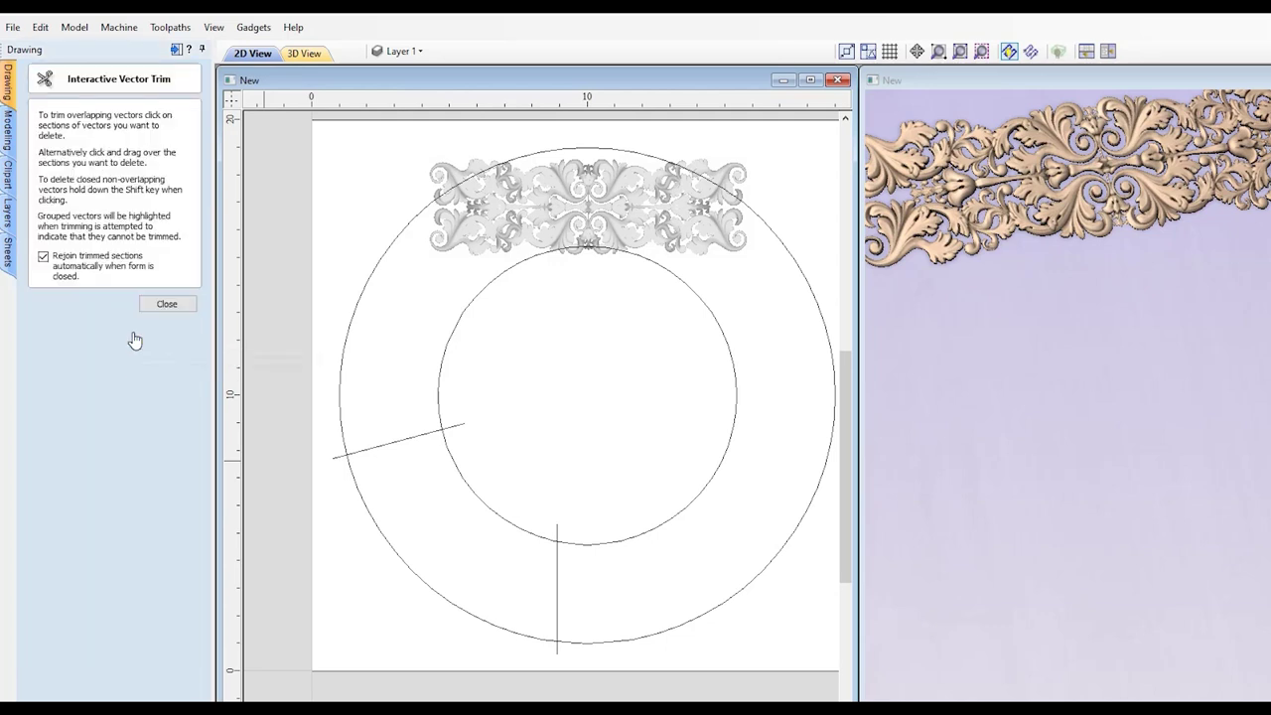
pyautogui.click(340, 392)
pyautogui.click(442, 365)
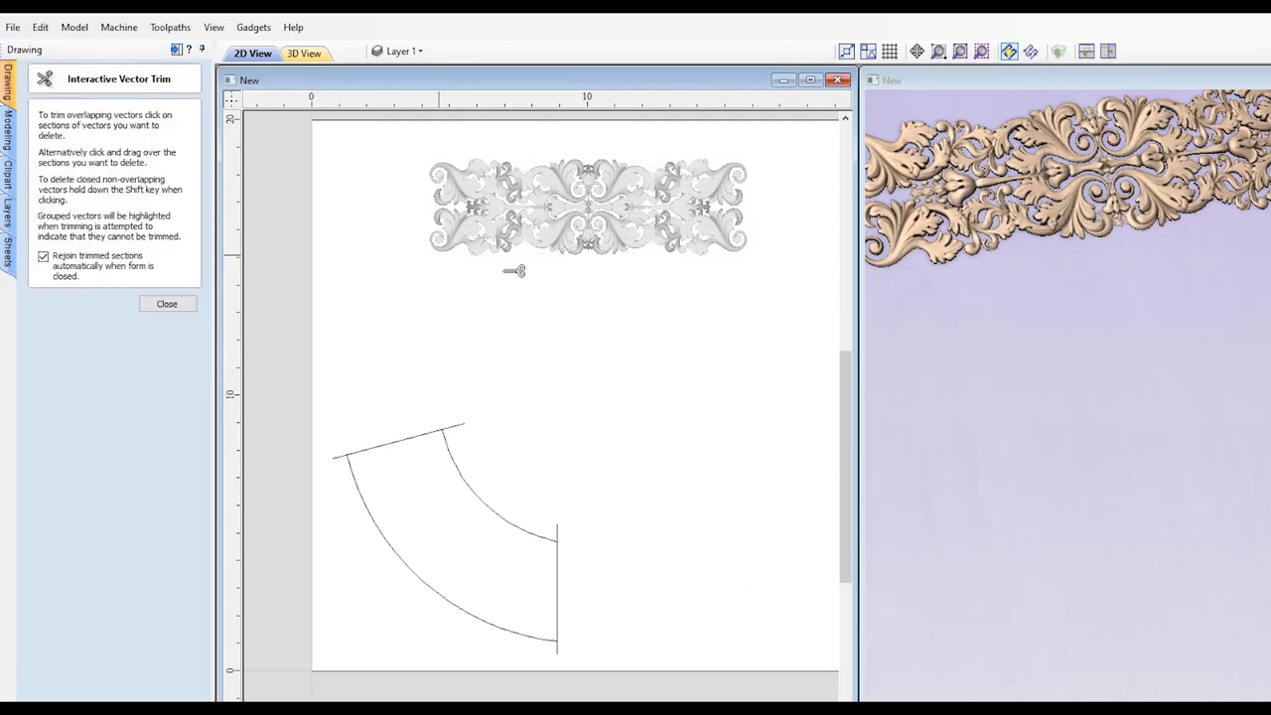
pyautogui.click(166, 306)
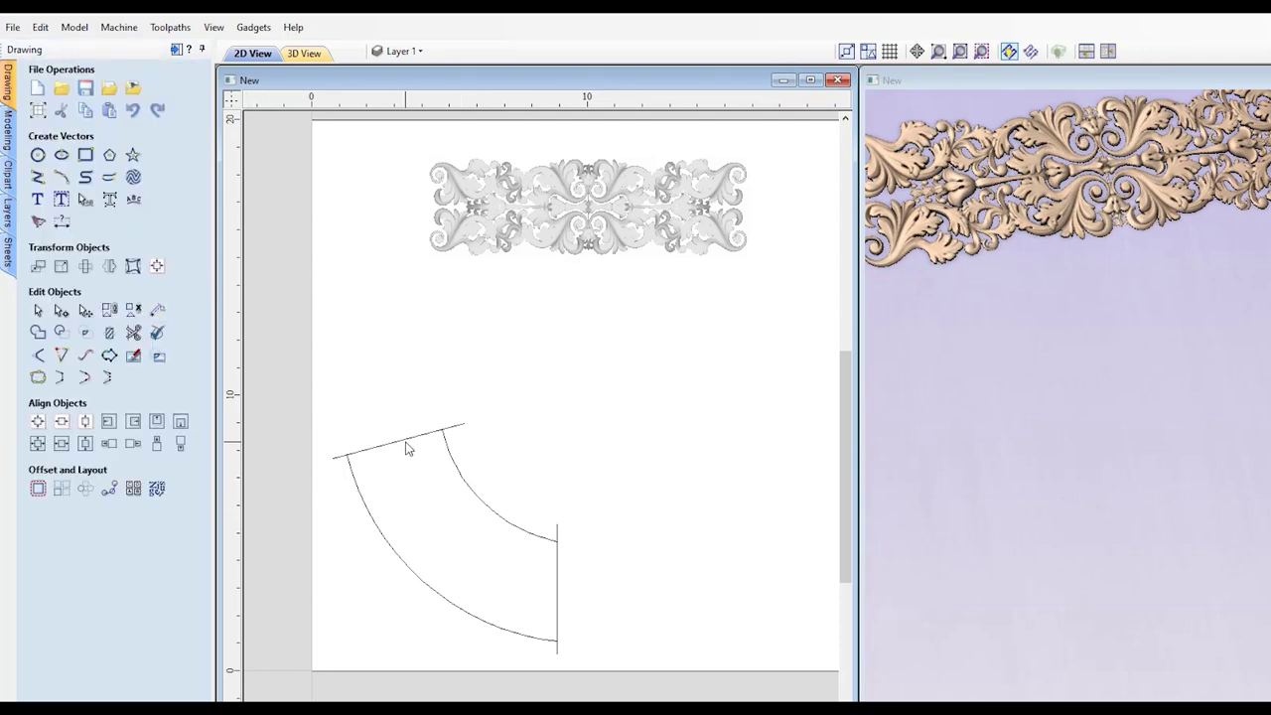
pyautogui.press('Delete')
pyautogui.click(538, 208)
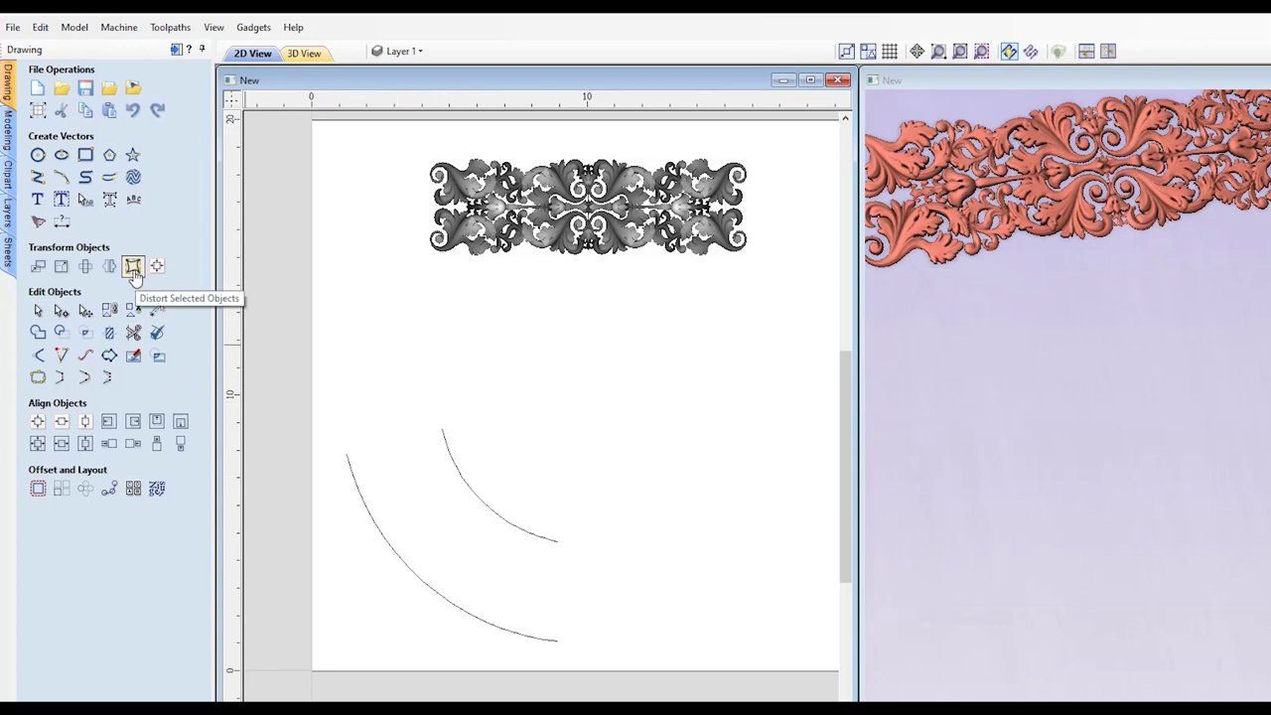
# Step: Distort the flourish Between Two Curves, with the lower arc as bottom edge and the upper arc as top edge
pyautogui.click(133, 270)
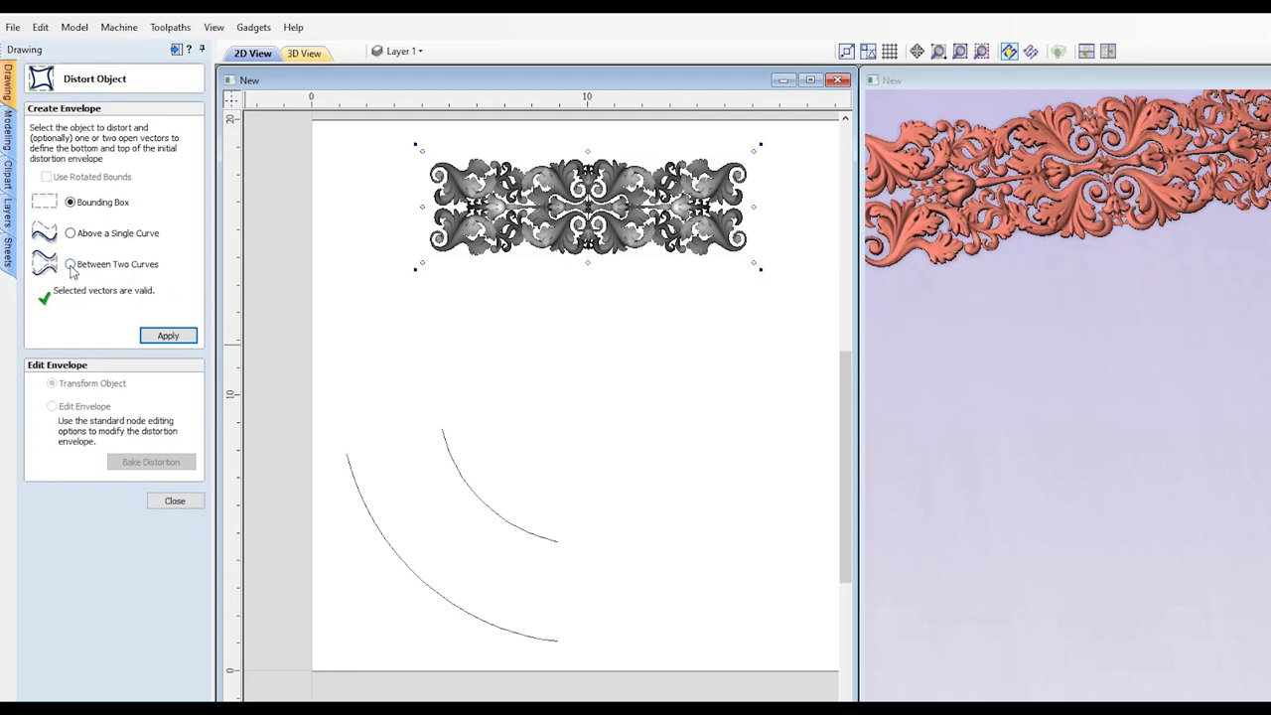
pyautogui.click(71, 265)
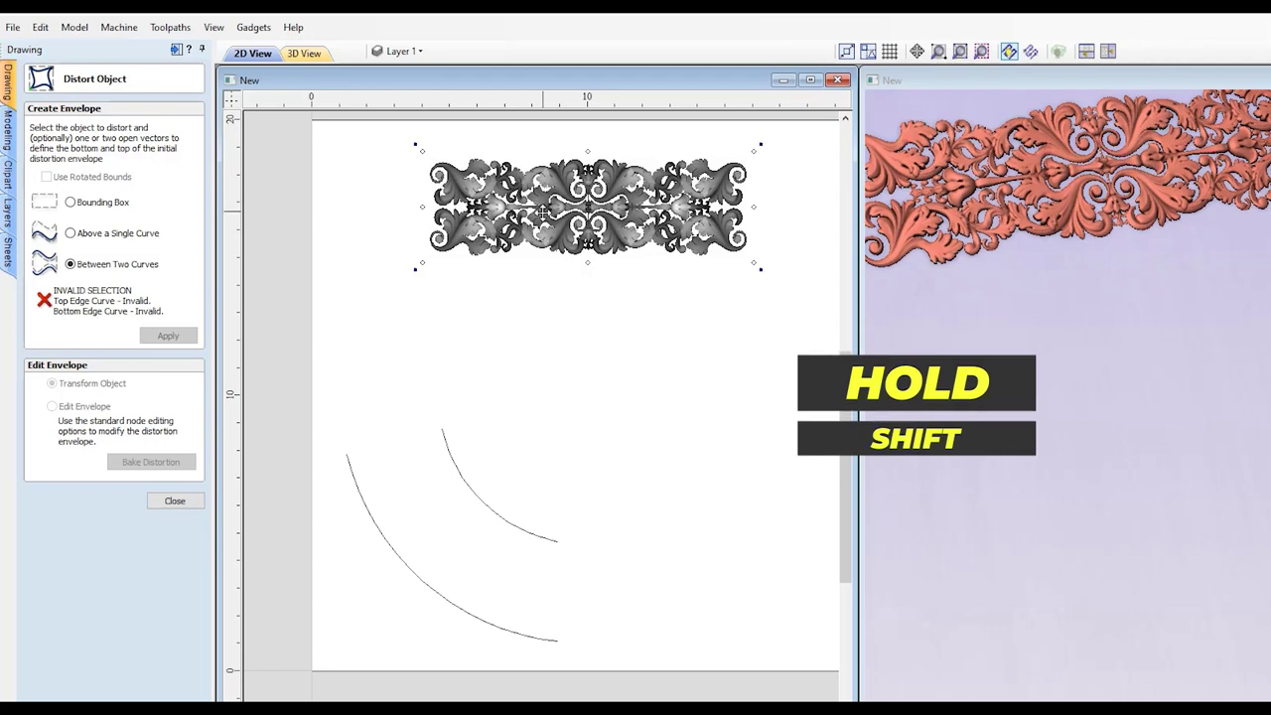
pyautogui.keyDown('shift'); pyautogui.click(400, 561); pyautogui.keyUp('shift')
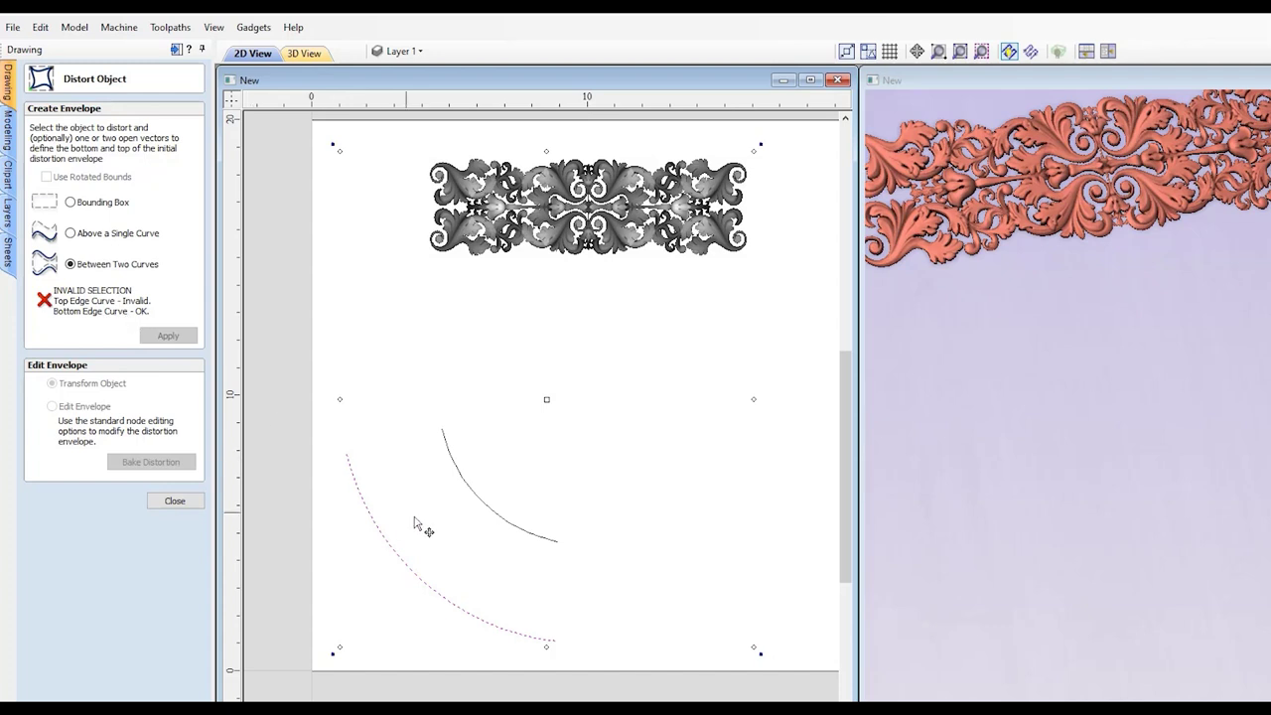
pyautogui.keyDown('shift'); pyautogui.click(480, 504); pyautogui.keyUp('shift')
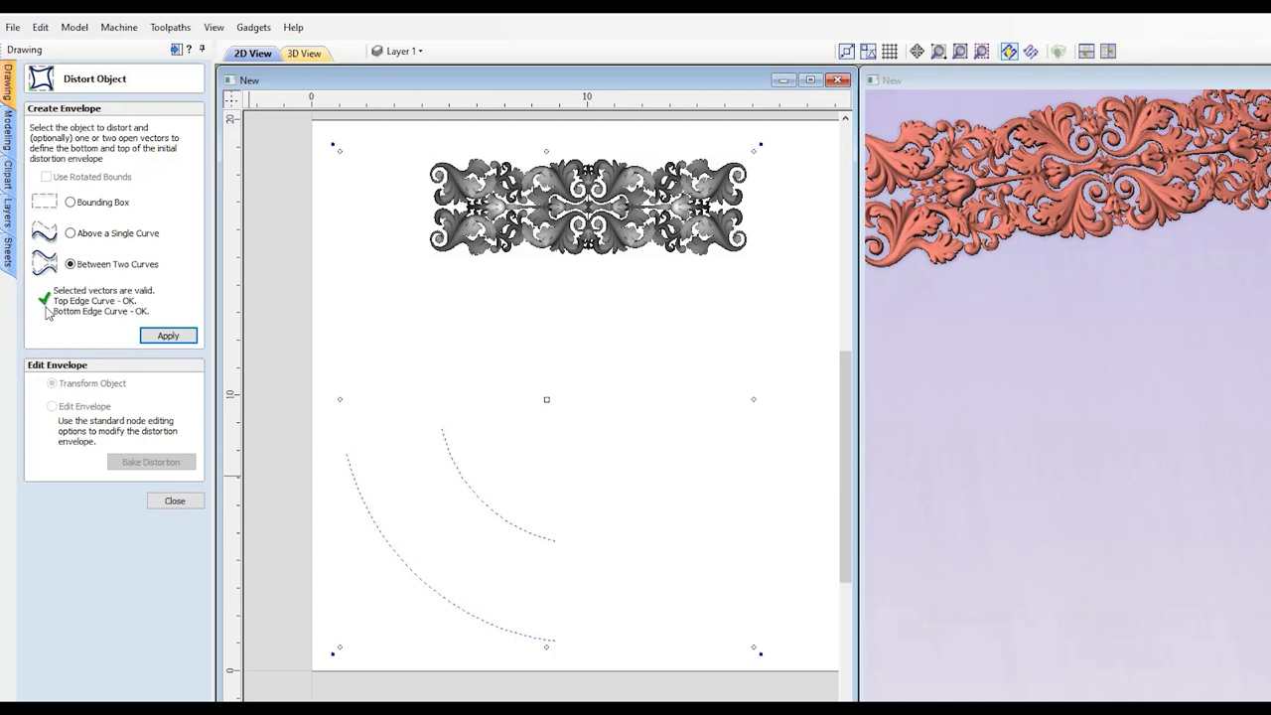
pyautogui.click(168, 336)
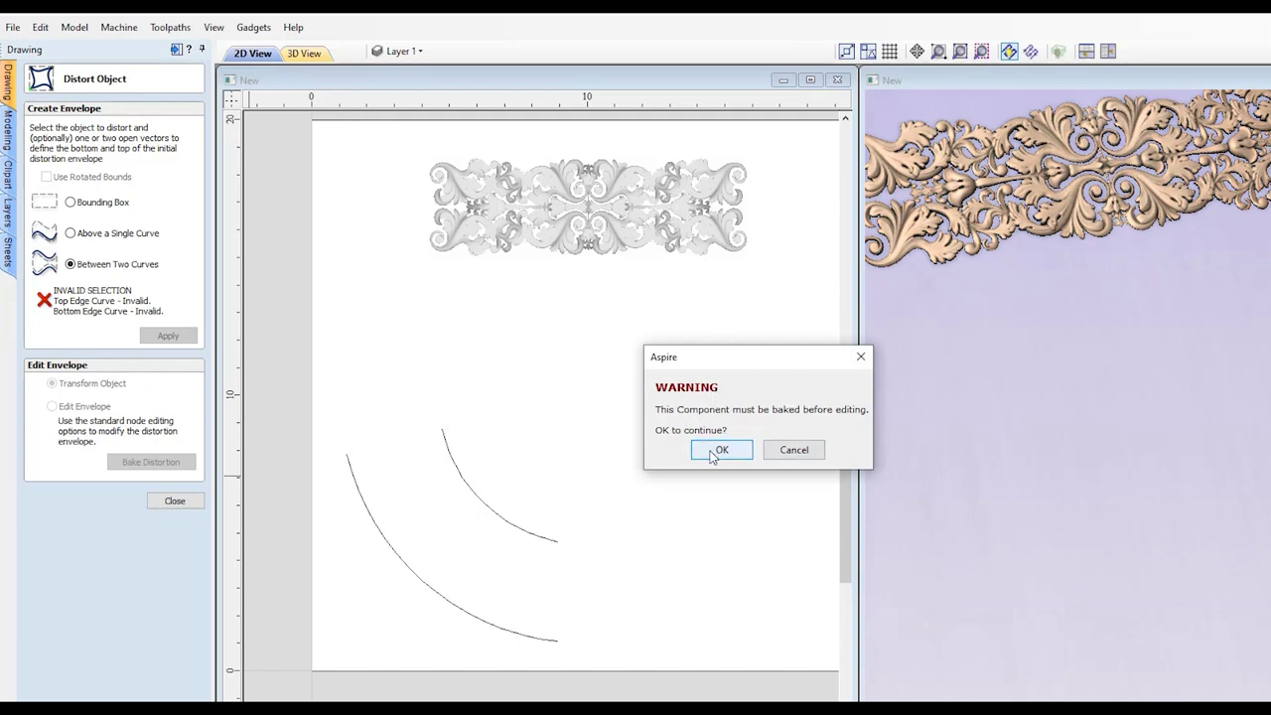
# Step: Accept the bake warning and rotate the 3D view to inspect the bent flourish
pyautogui.click(719, 450)
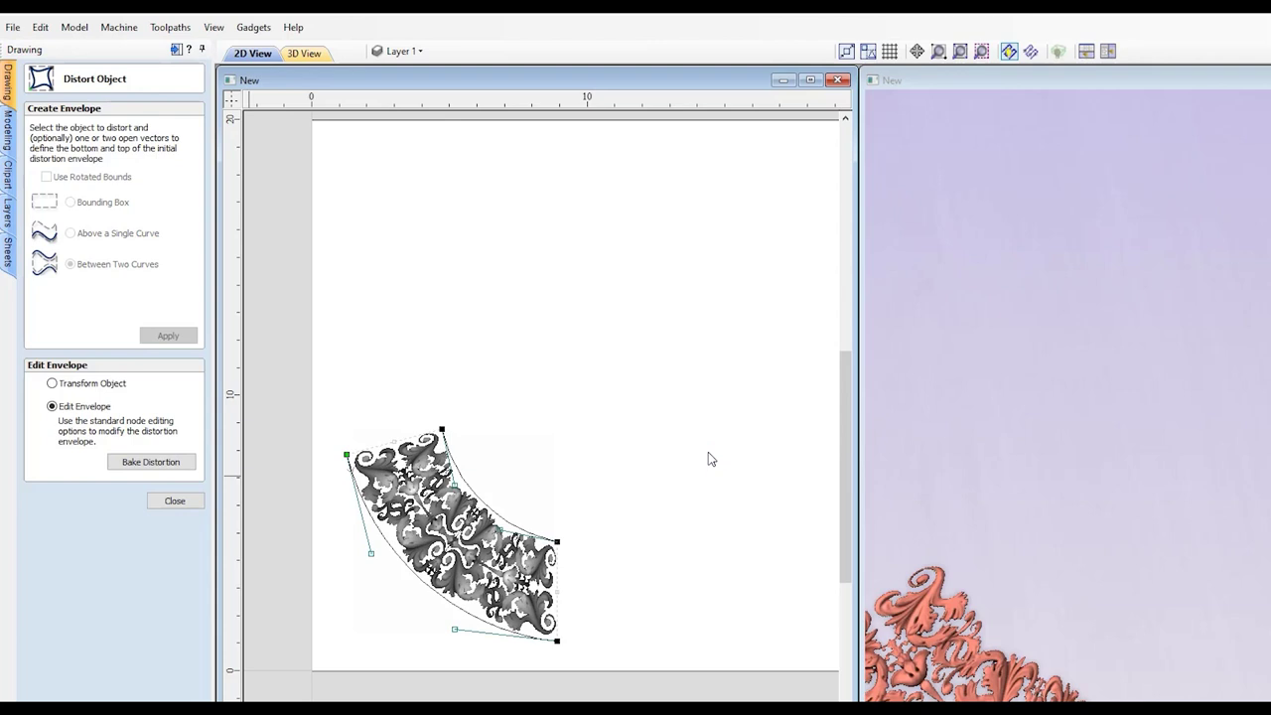
pyautogui.scroll(2, 422, 679)
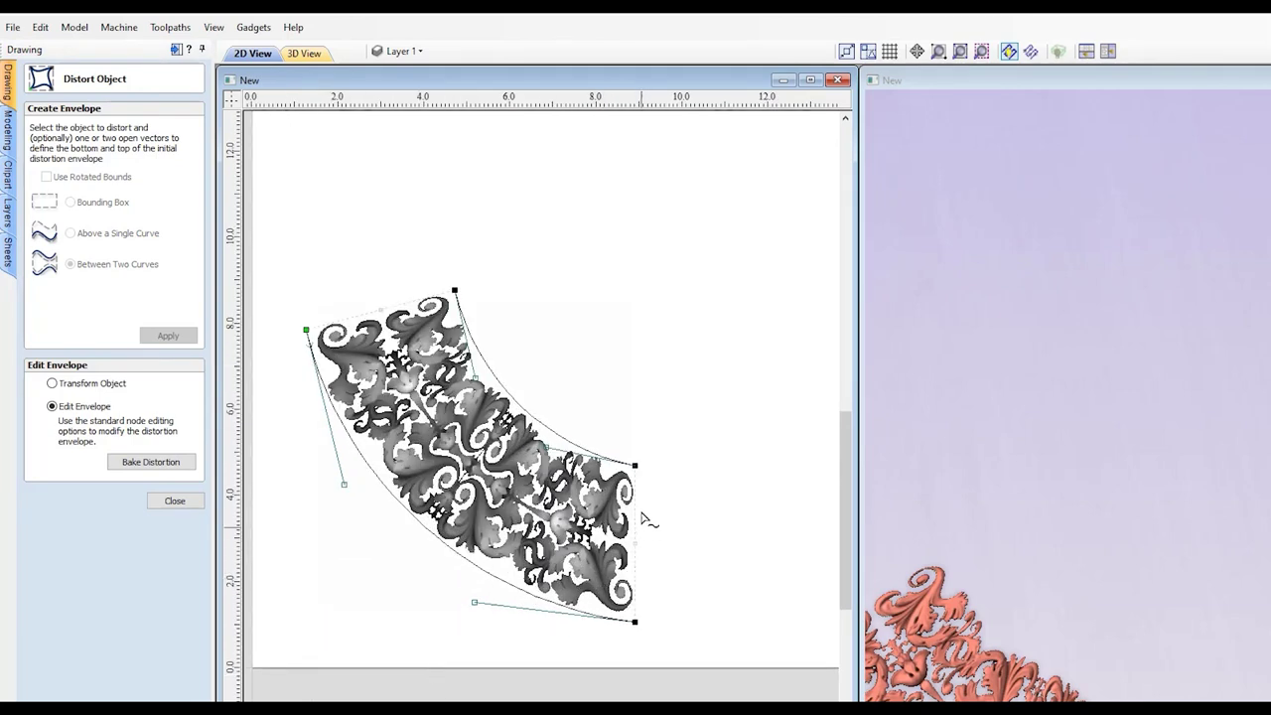
pyautogui.scroll(-2, 1077, 445)
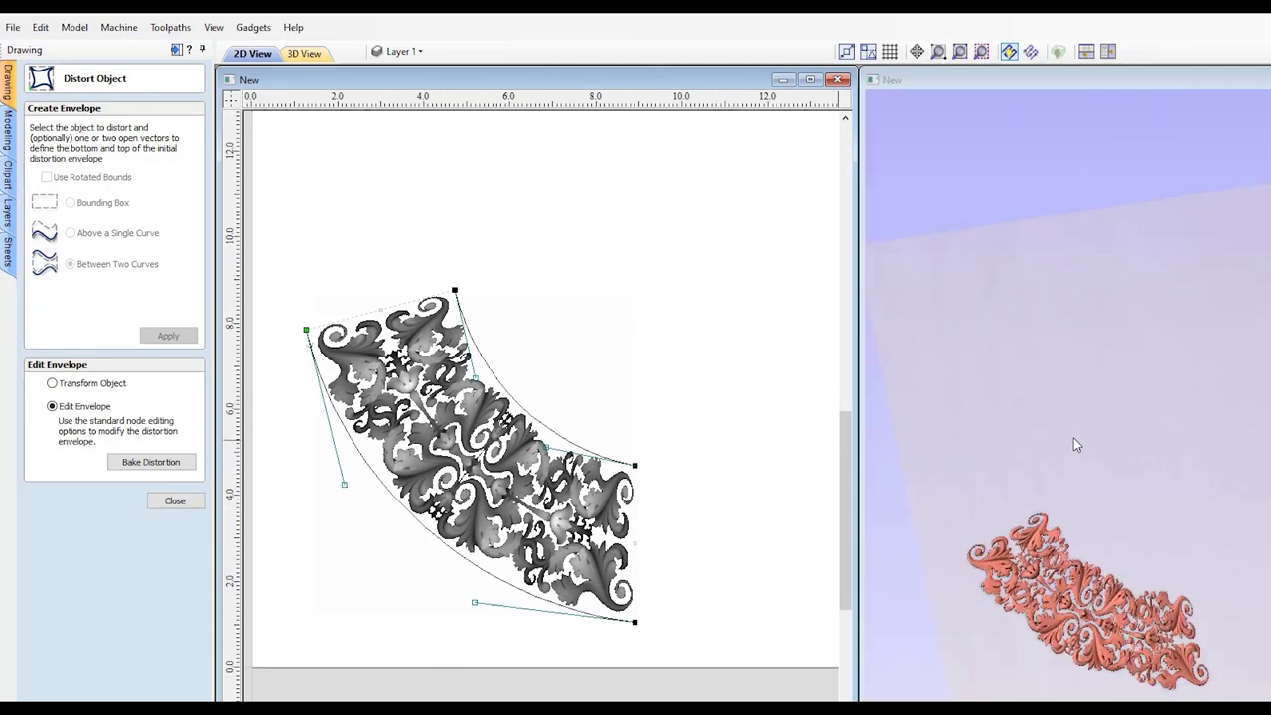
pyautogui.moveTo(1179, 666); pyautogui.dragTo(1260, 596)
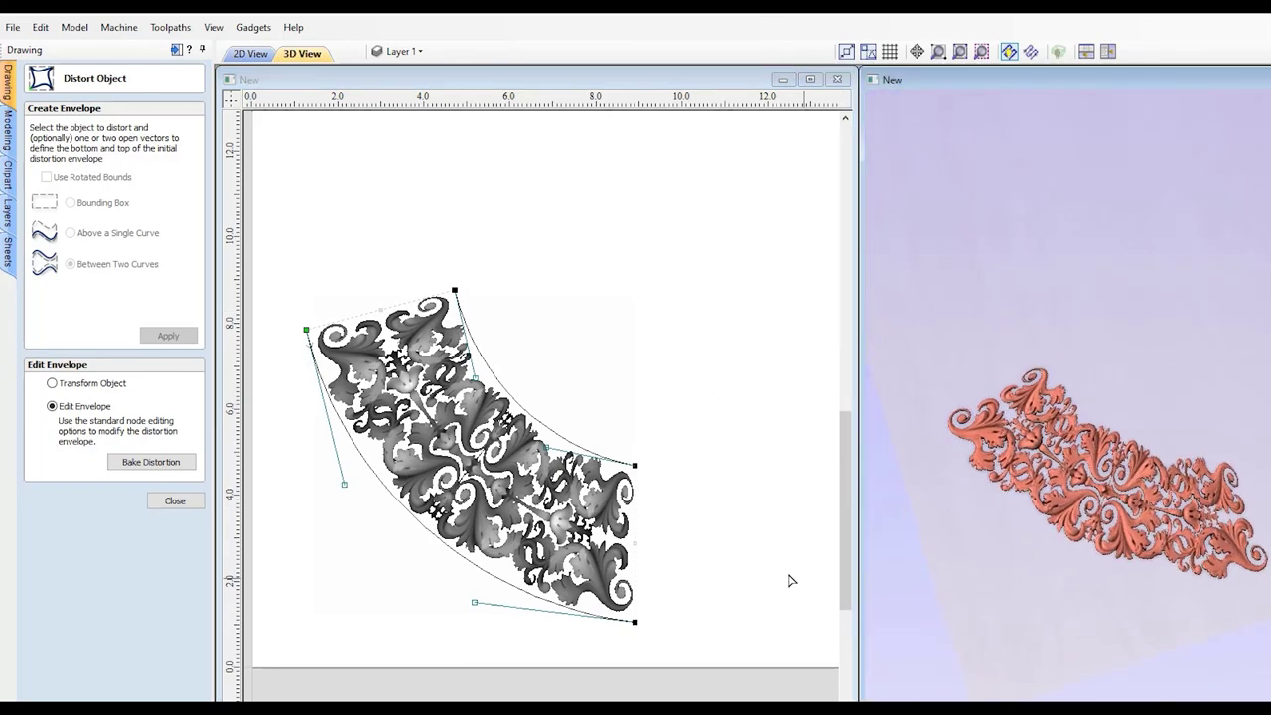
pyautogui.scroll(-2, 396, 388)
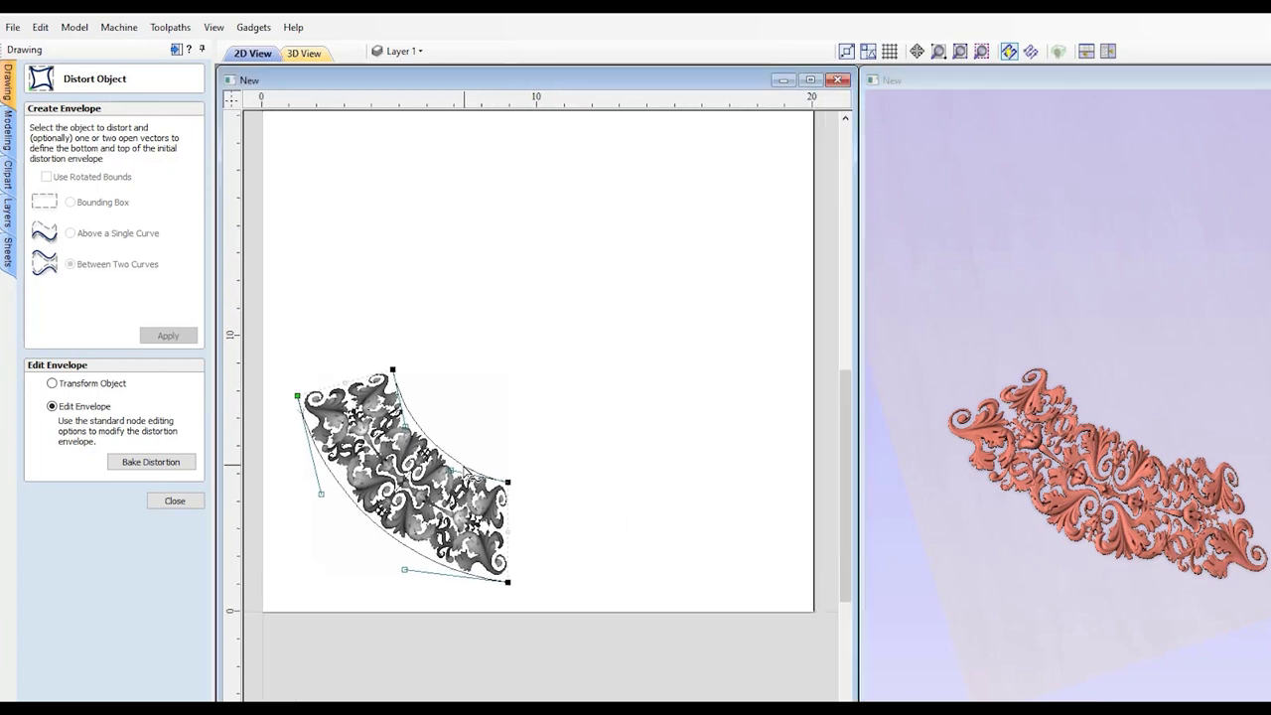
# Step: Bake the flourish's bend between the two arcs, confirm it, and close the distortion tool
pyautogui.click(505, 404)
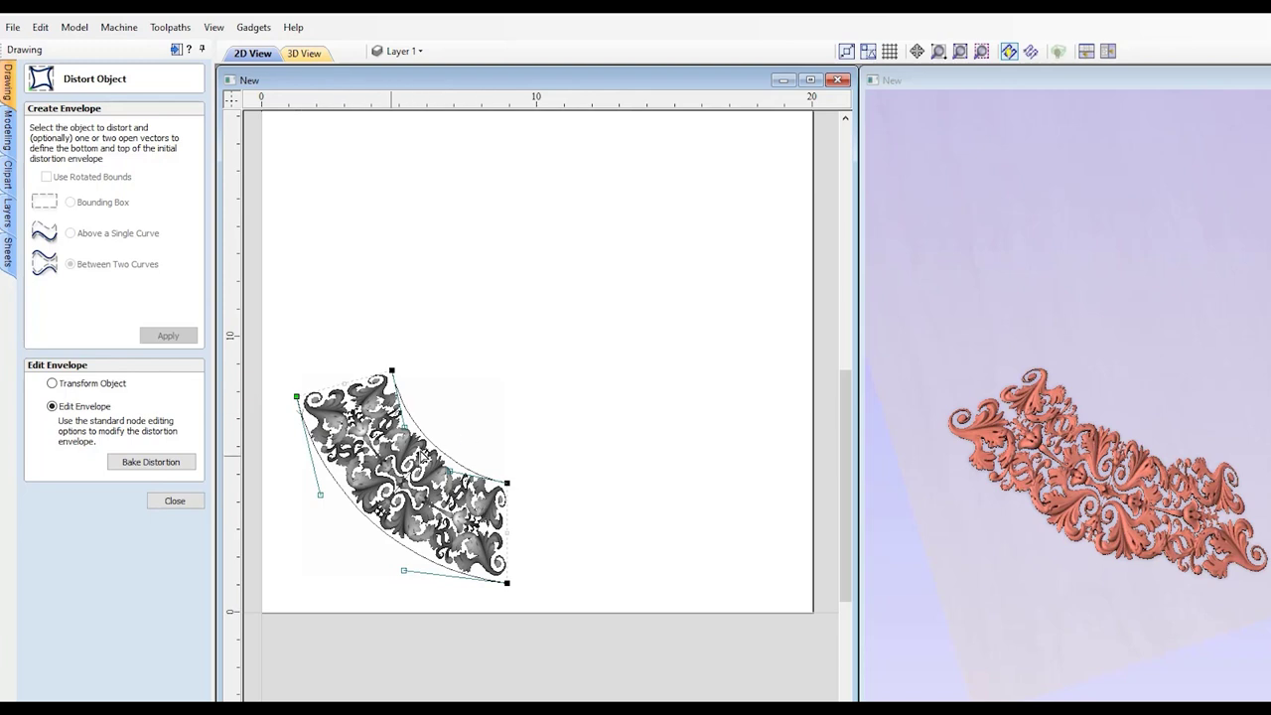
pyautogui.moveTo(433, 415); pyautogui.dragTo(485, 395, button='middle')
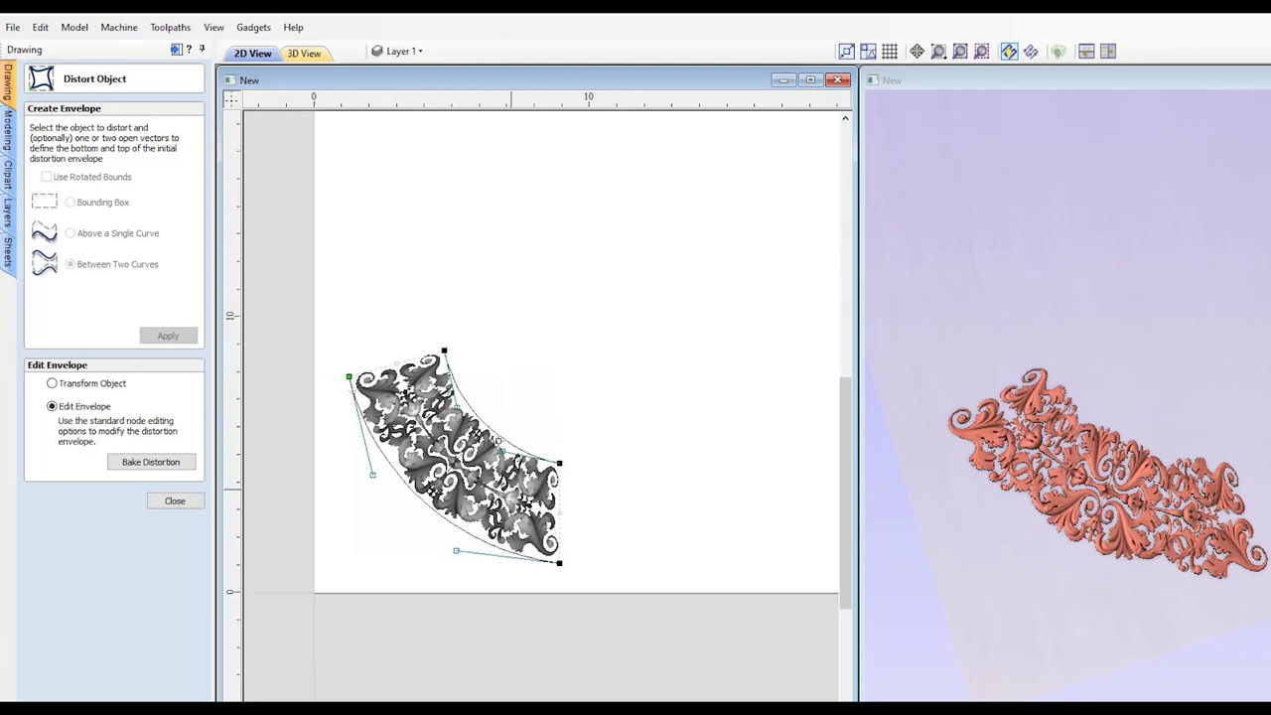
pyautogui.click(133, 466)
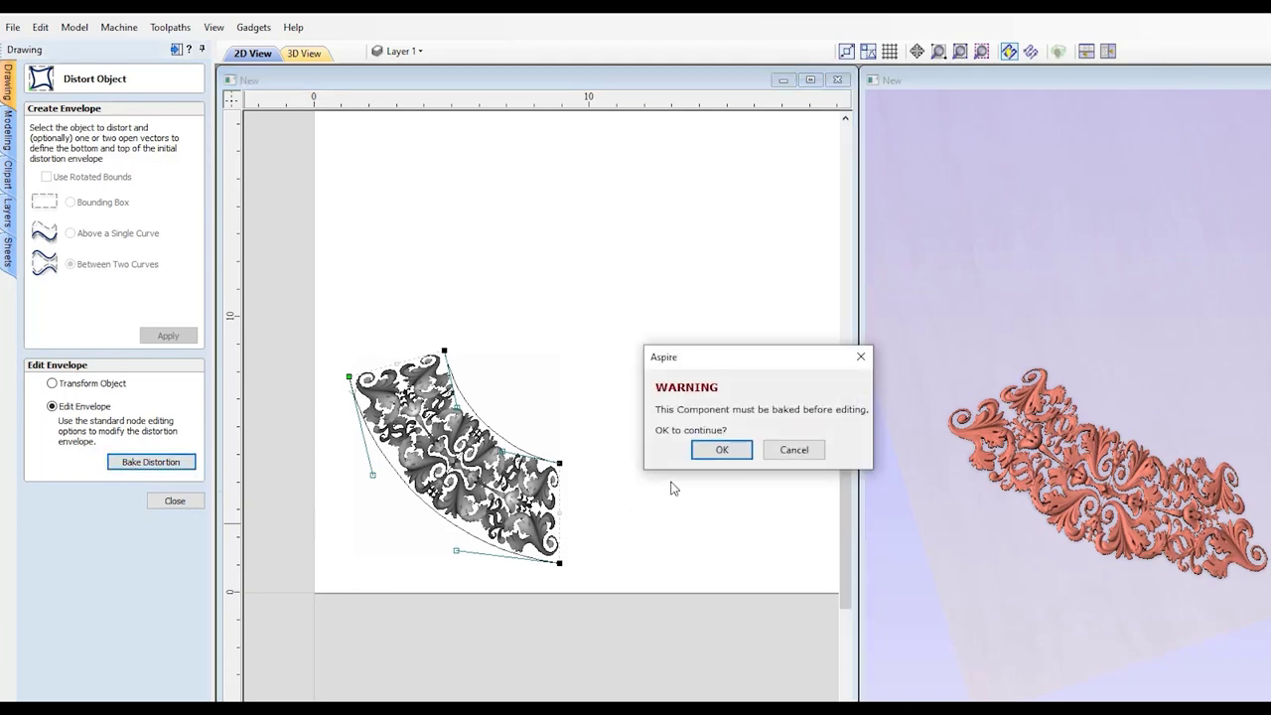
pyautogui.click(709, 452)
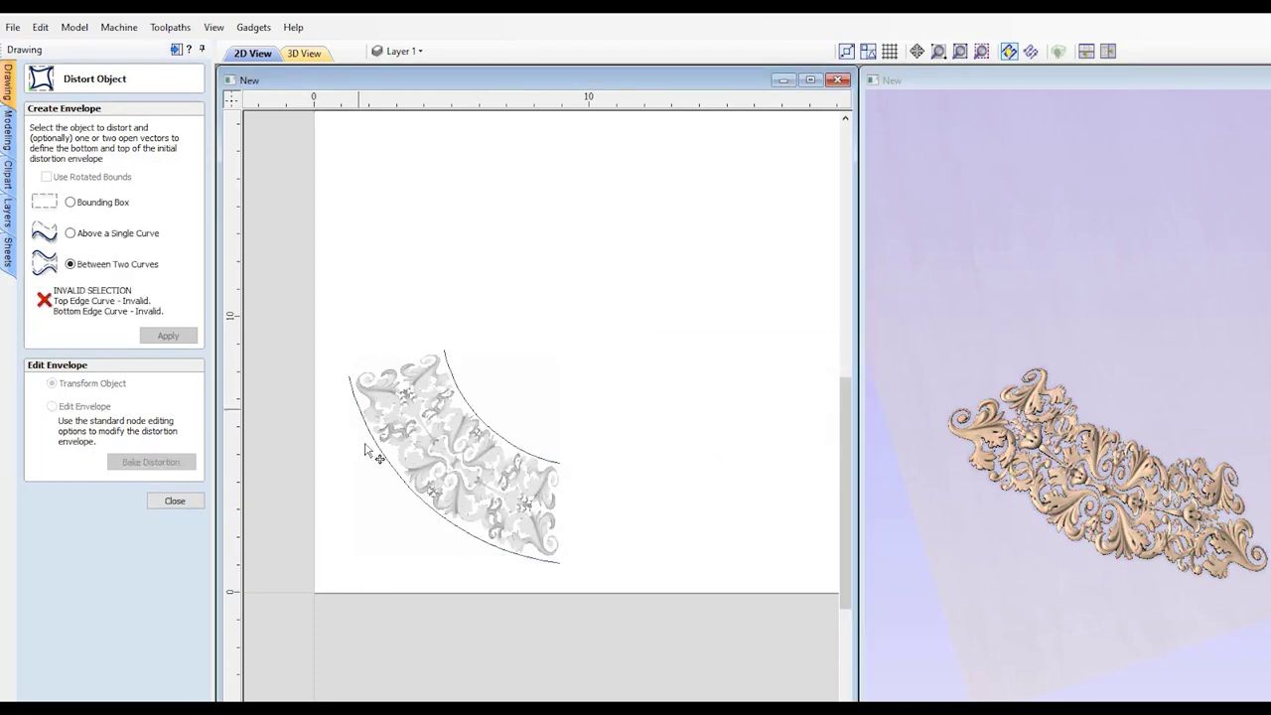
pyautogui.click(169, 503)
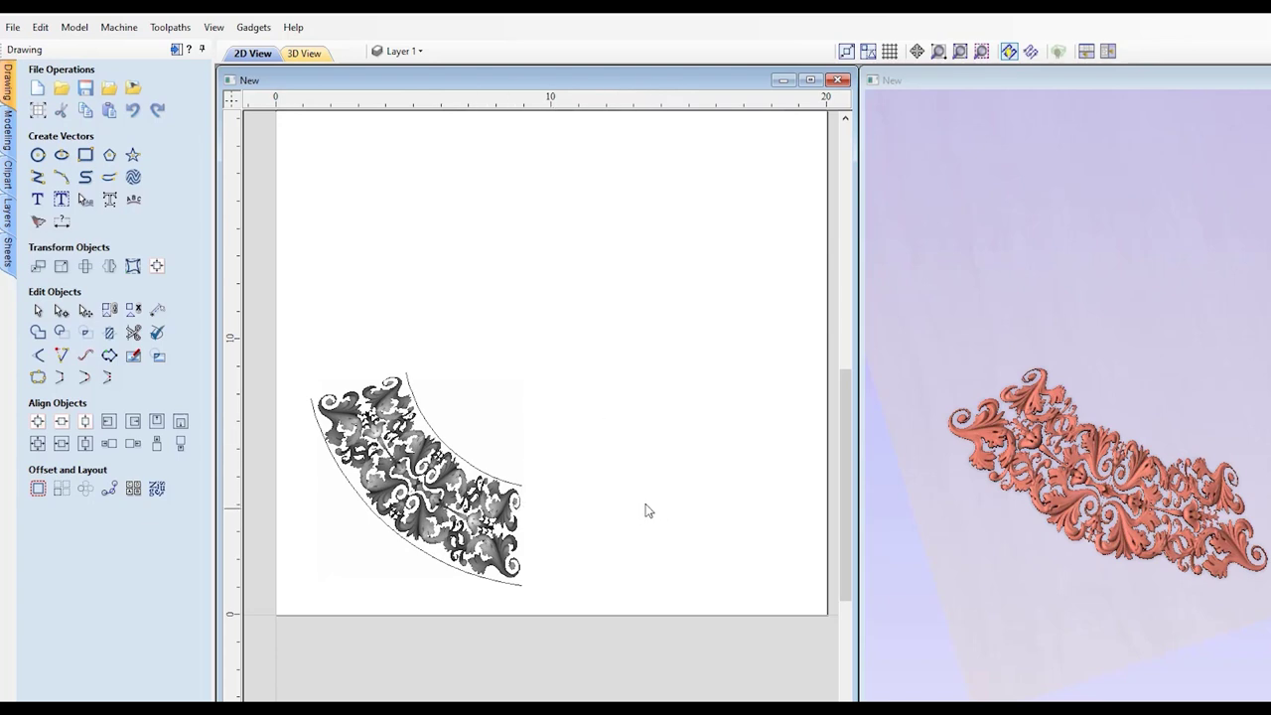
# Step: Set Level 1's mirror mode to Left to Right
pyautogui.moveTo(898, 487); pyautogui.dragTo(874, 454)
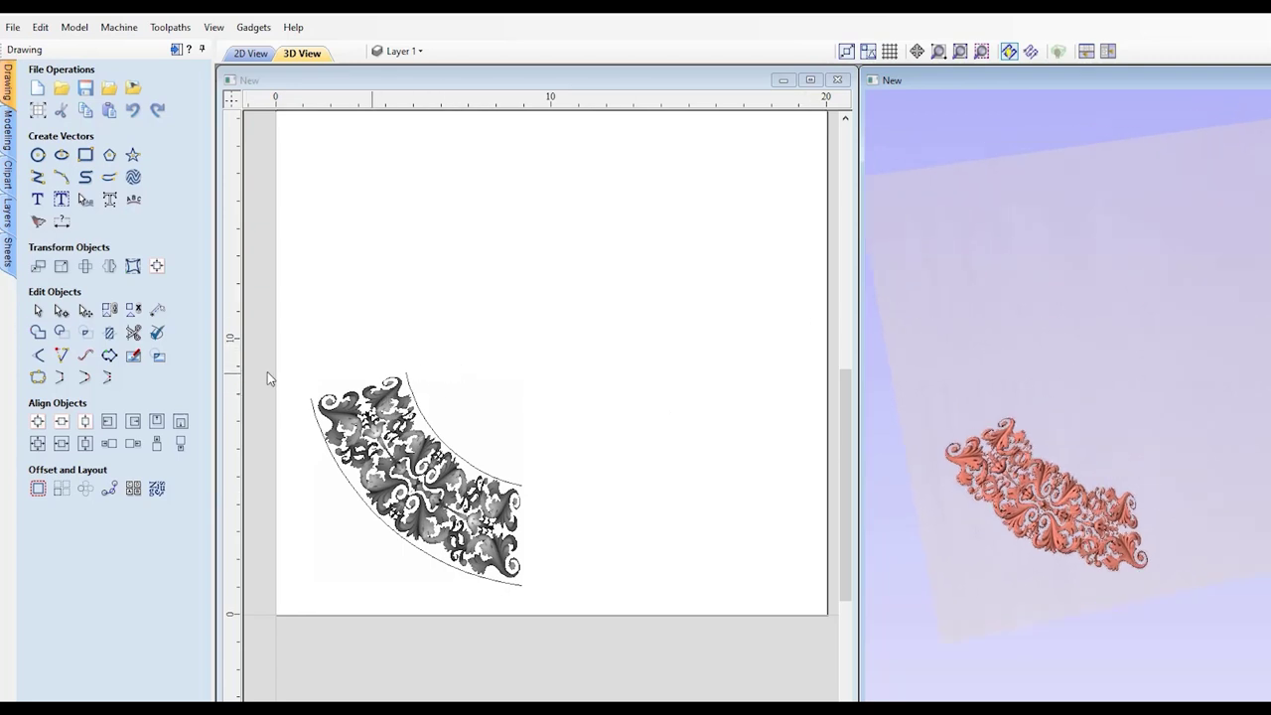
pyautogui.click(8, 131)
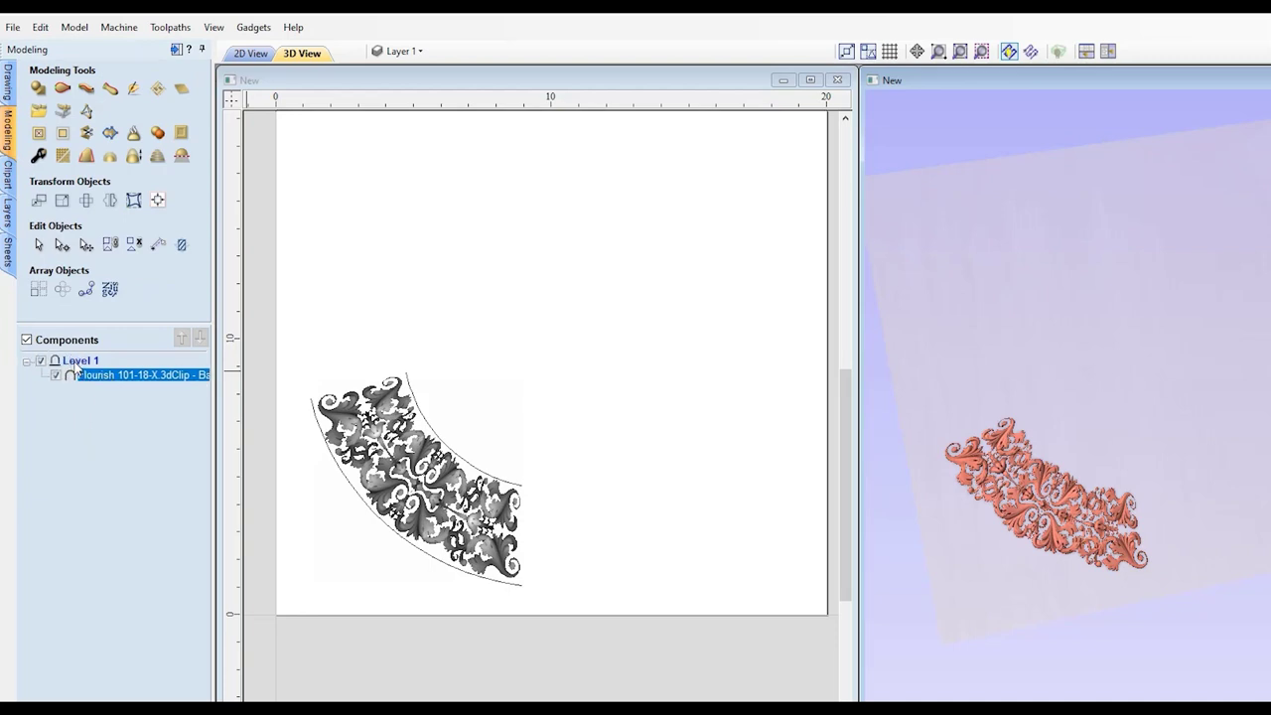
pyautogui.rightClick(76, 364)
pyautogui.moveTo(129, 468)
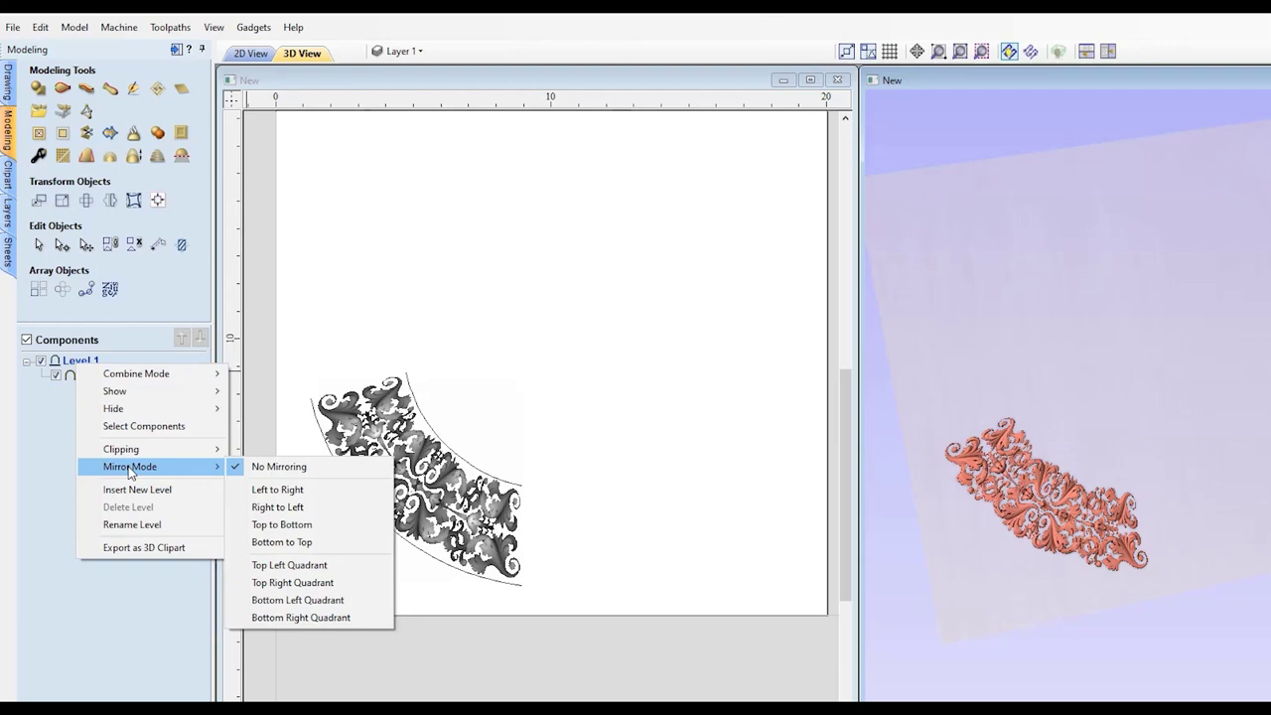
pyautogui.click(288, 490)
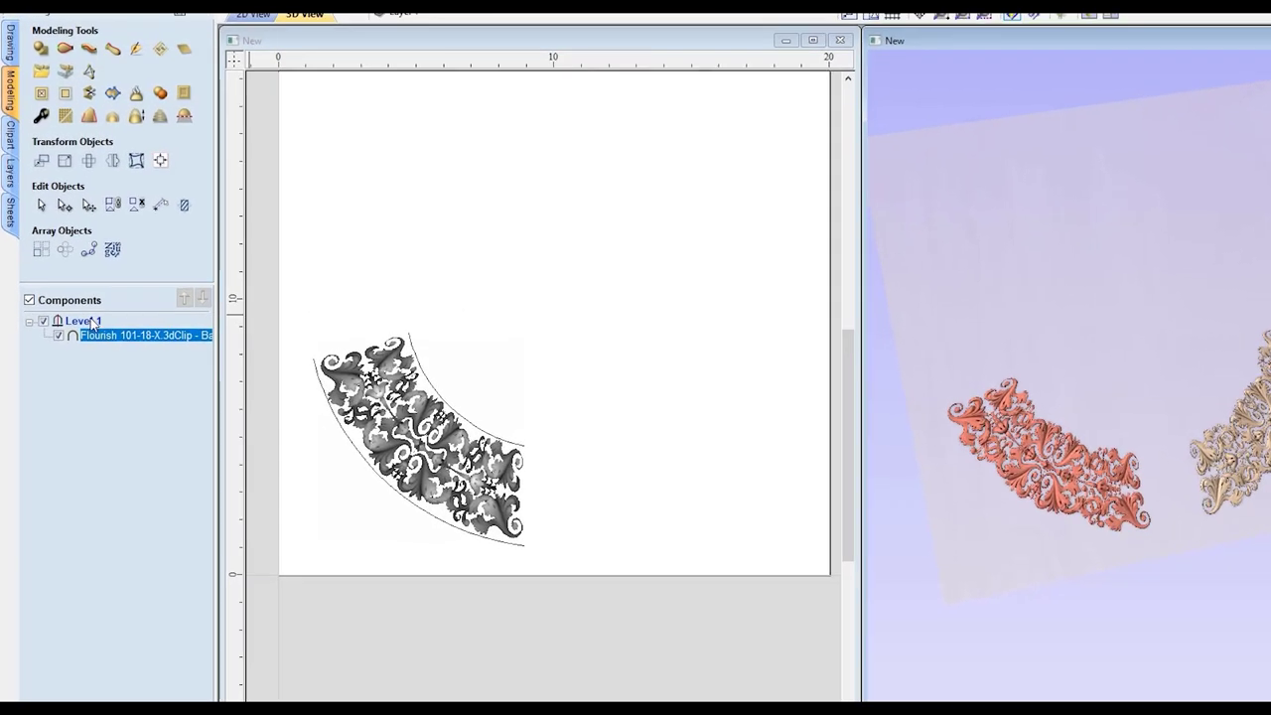
# Step: Change Level 1's mirror mode to Bottom Left Quadrant, repeating the flourish in all four quarters
pyautogui.rightClick(73, 328)
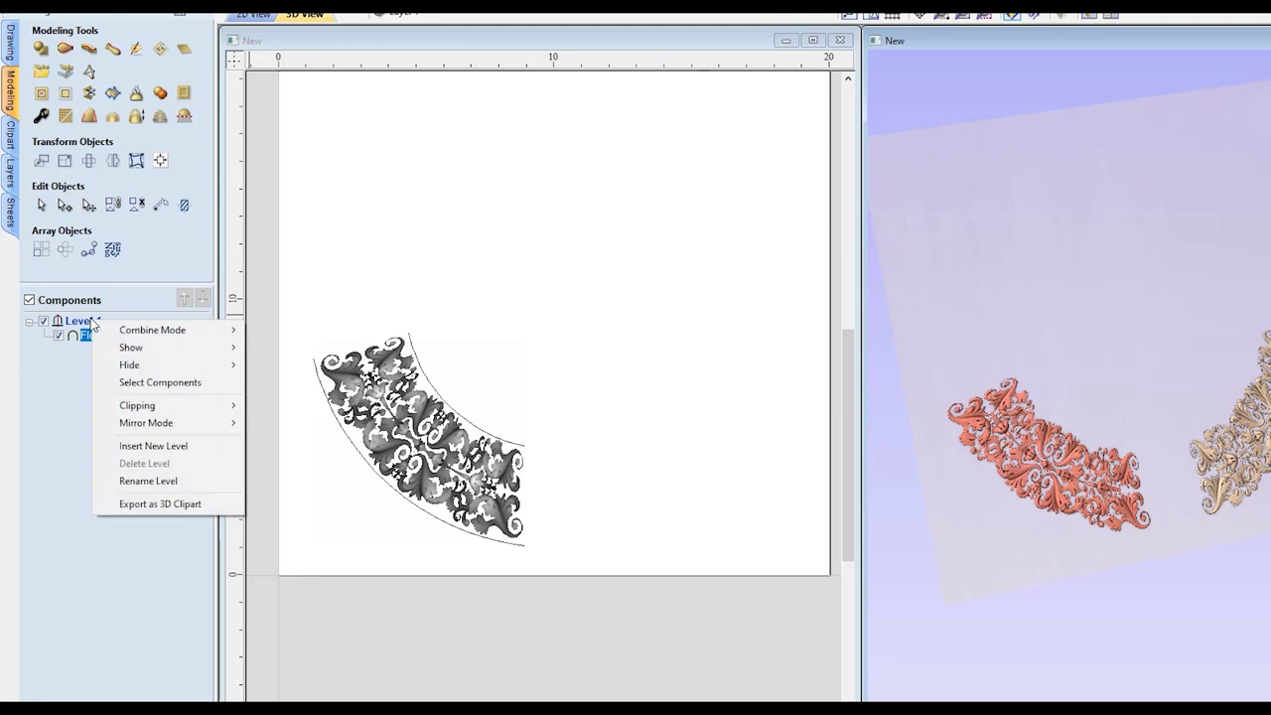
pyautogui.moveTo(171, 423)
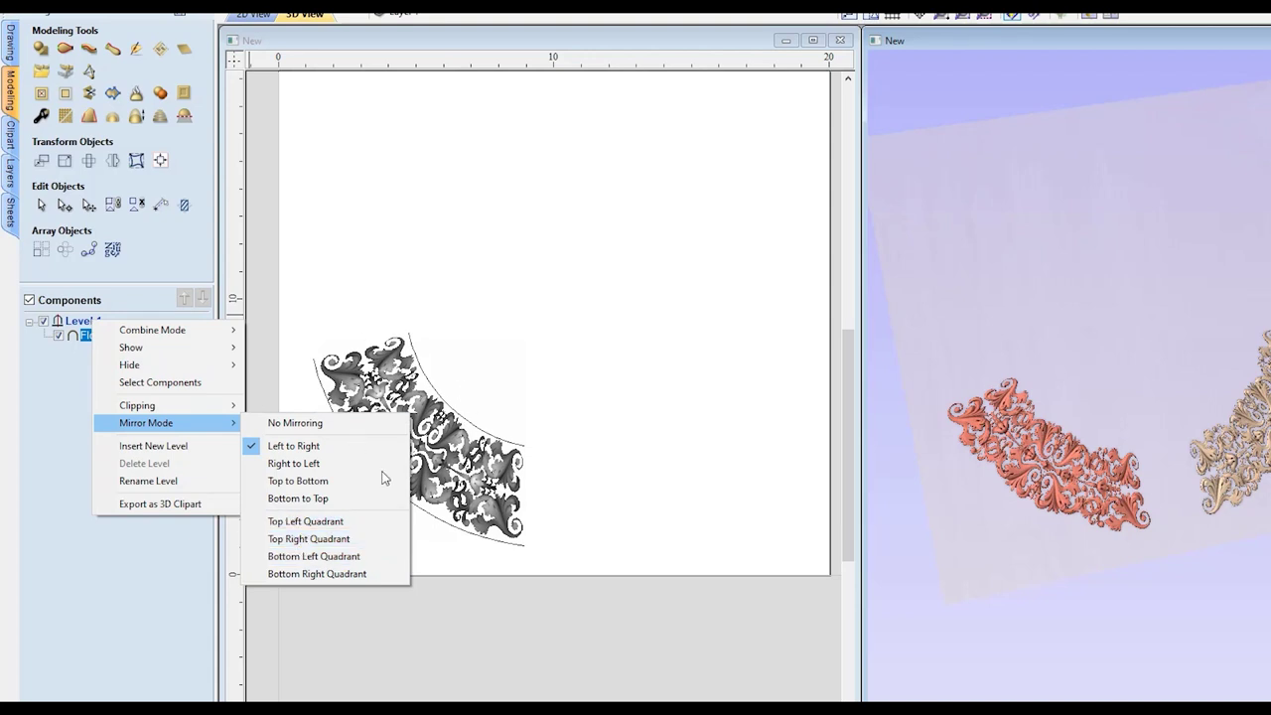
pyautogui.click(309, 558)
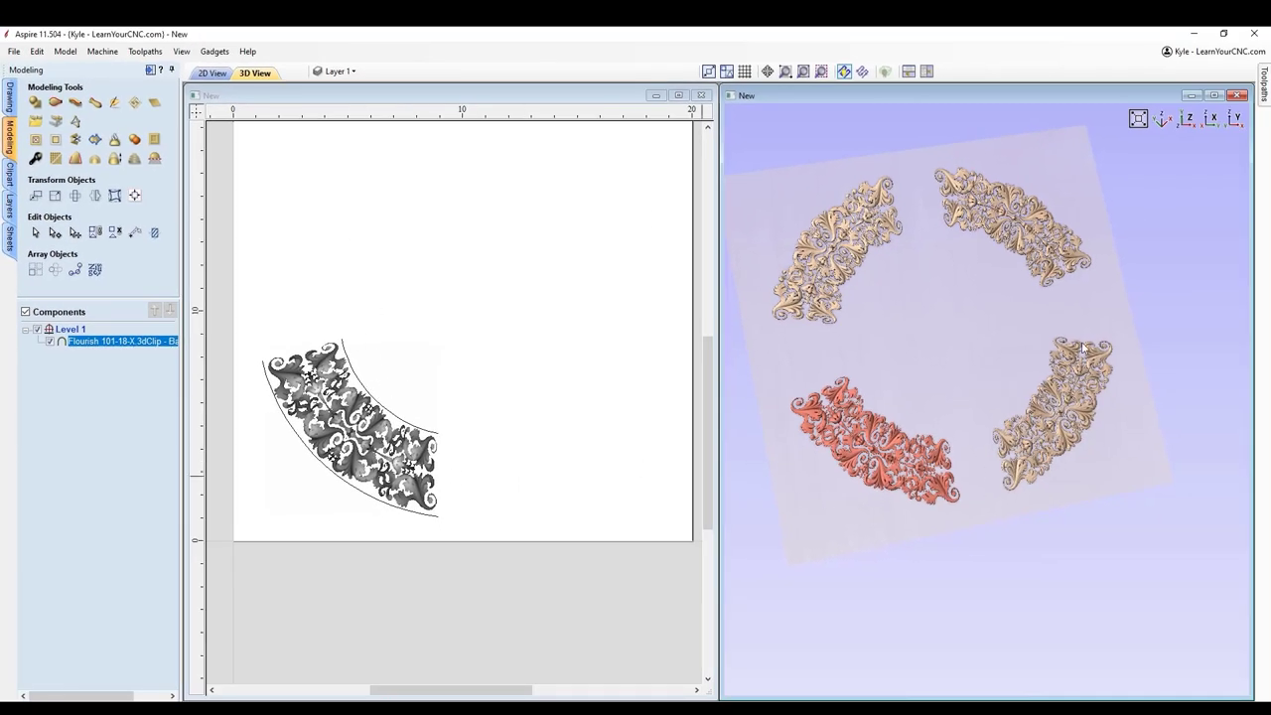
# Step: Move the flourish left and down, then stretch it wider horizontally
pyautogui.moveTo(1083, 348)
pyautogui.mouseDown()
pyautogui.moveTo(999, 334)
pyautogui.moveTo(1120, 331)
pyautogui.moveTo(1002, 311)
pyautogui.moveTo(927, 341)
pyautogui.moveTo(999, 355)
pyautogui.moveTo(1070, 348)
pyautogui.mouseUp()
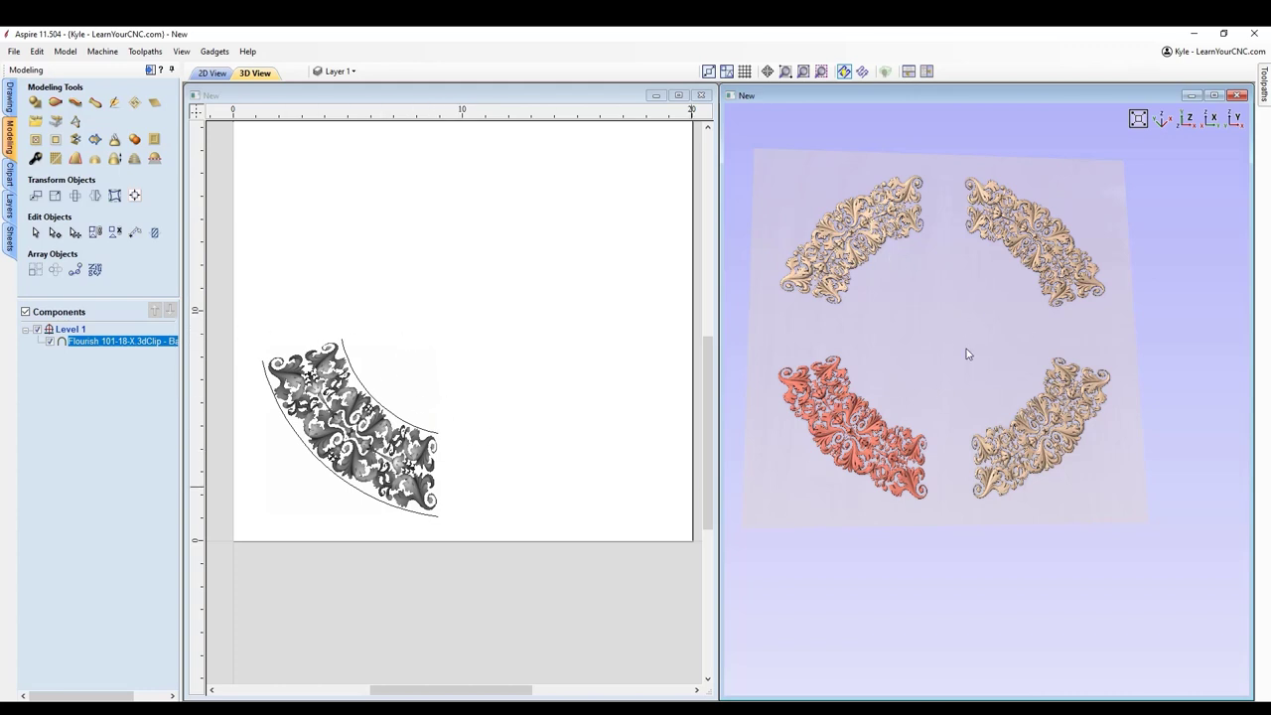
pyautogui.scroll(2, 963, 357)
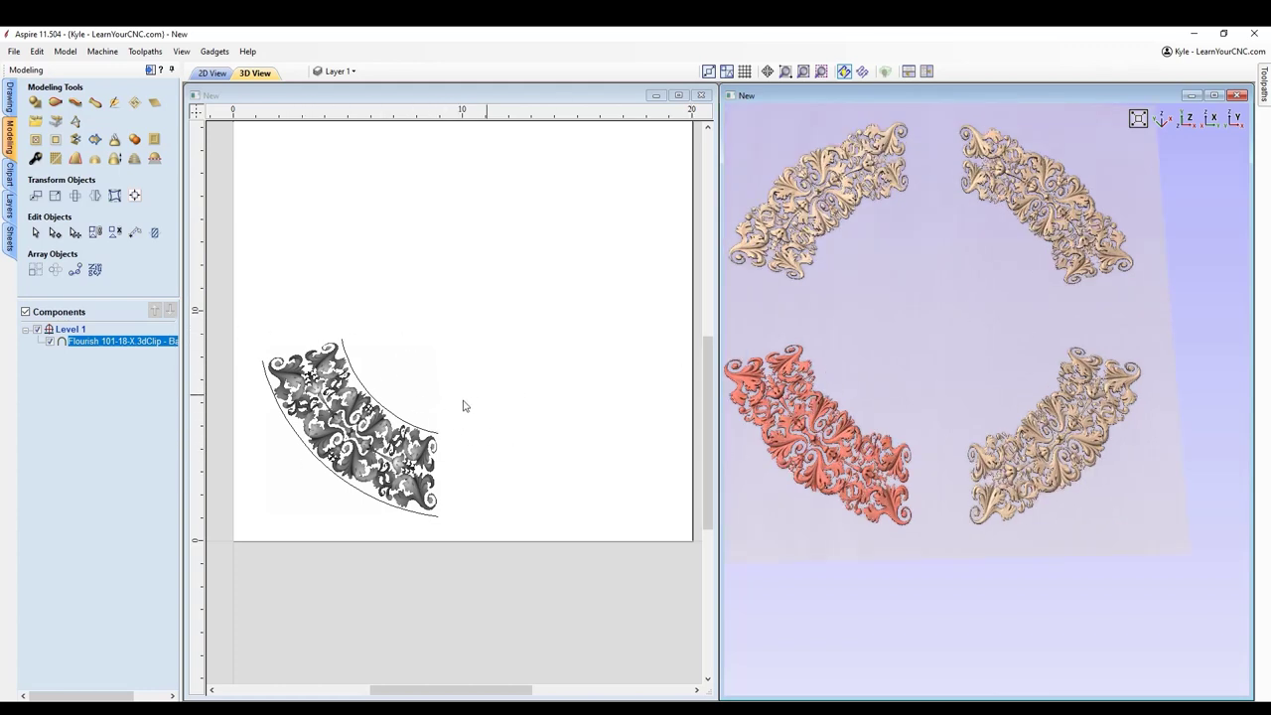
pyautogui.click(344, 407)
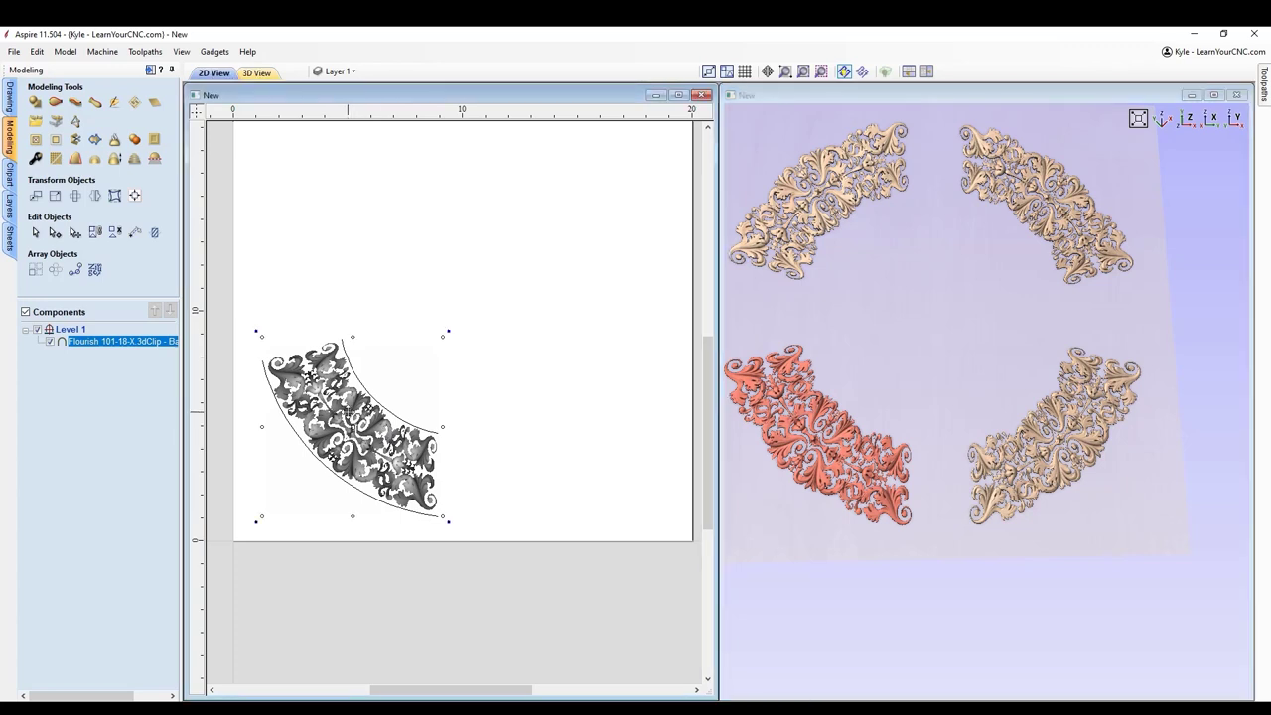
pyautogui.moveTo(348, 412); pyautogui.dragTo(334, 427)
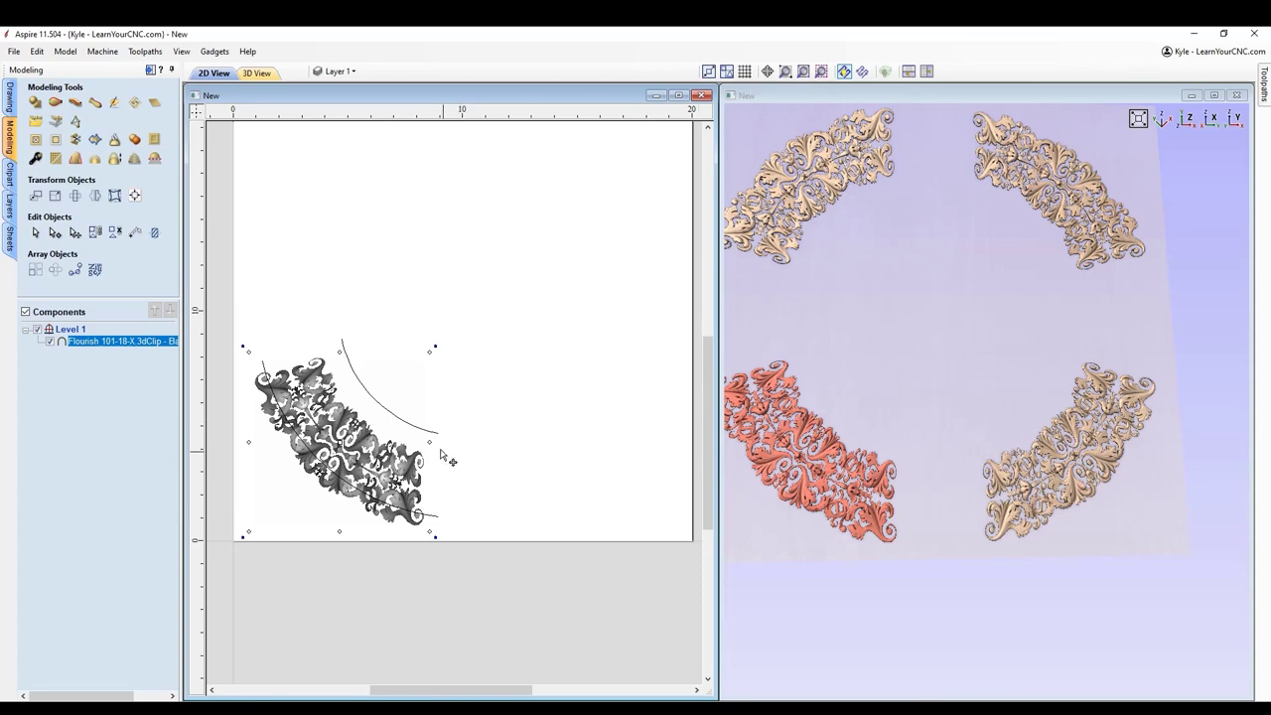
pyautogui.moveTo(432, 440); pyautogui.dragTo(465, 425)
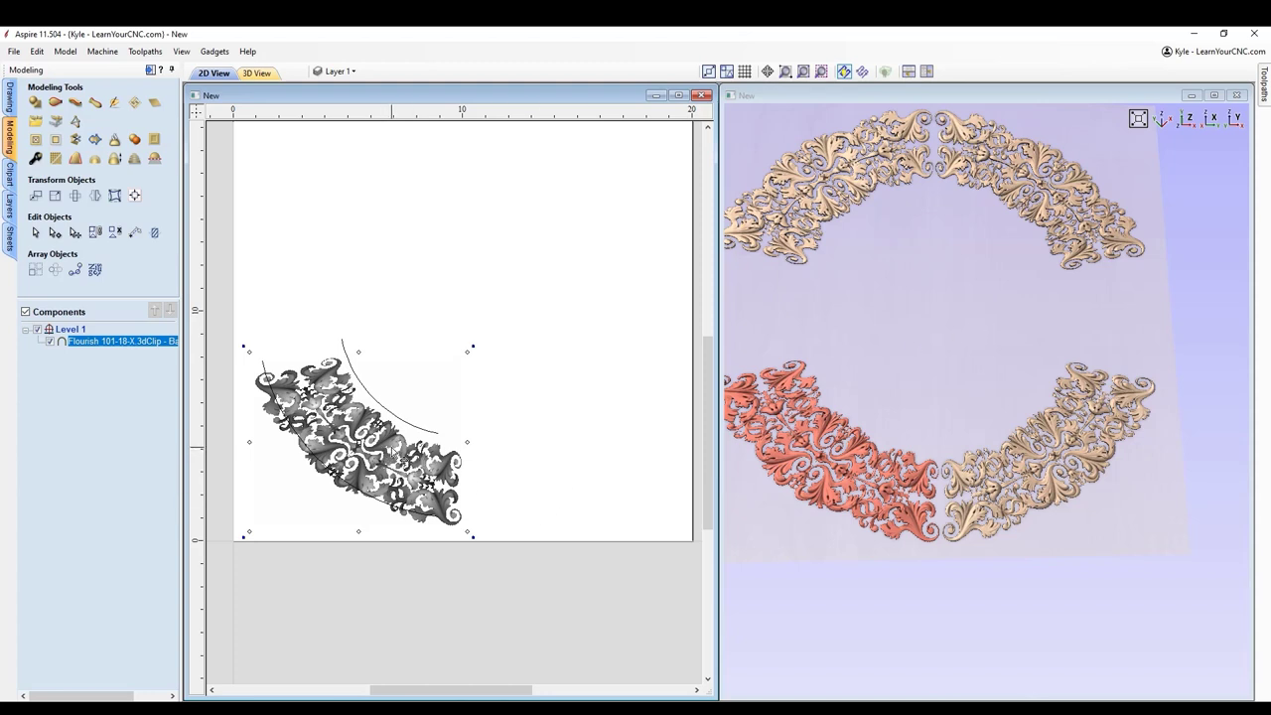
# Step: Shift the flourish right so its mirrored copies meet, and inspect the joins in 3D
pyautogui.click(397, 455)
pyautogui.moveTo(397, 455); pyautogui.dragTo(432, 449)
pyautogui.scroll(3, 921, 511)
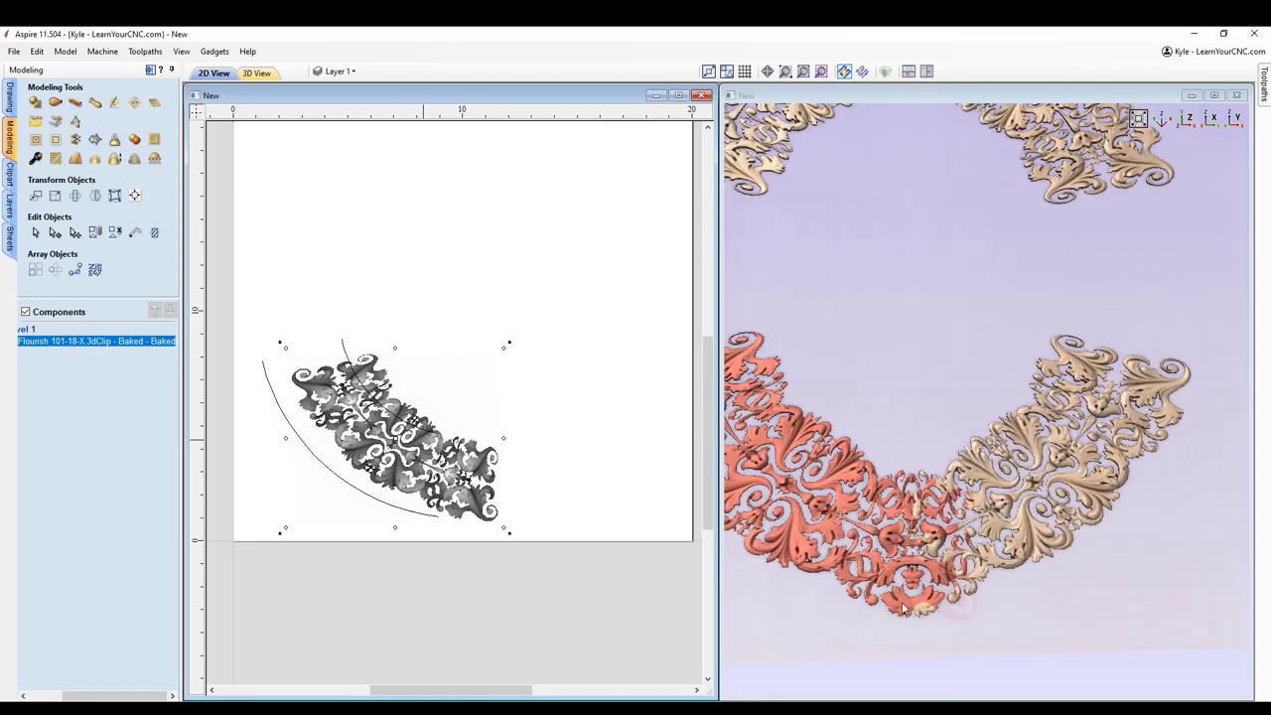
pyautogui.click(580, 486)
pyautogui.moveTo(1063, 524); pyautogui.dragTo(1040, 466)
pyautogui.scroll(2, 1040, 465)
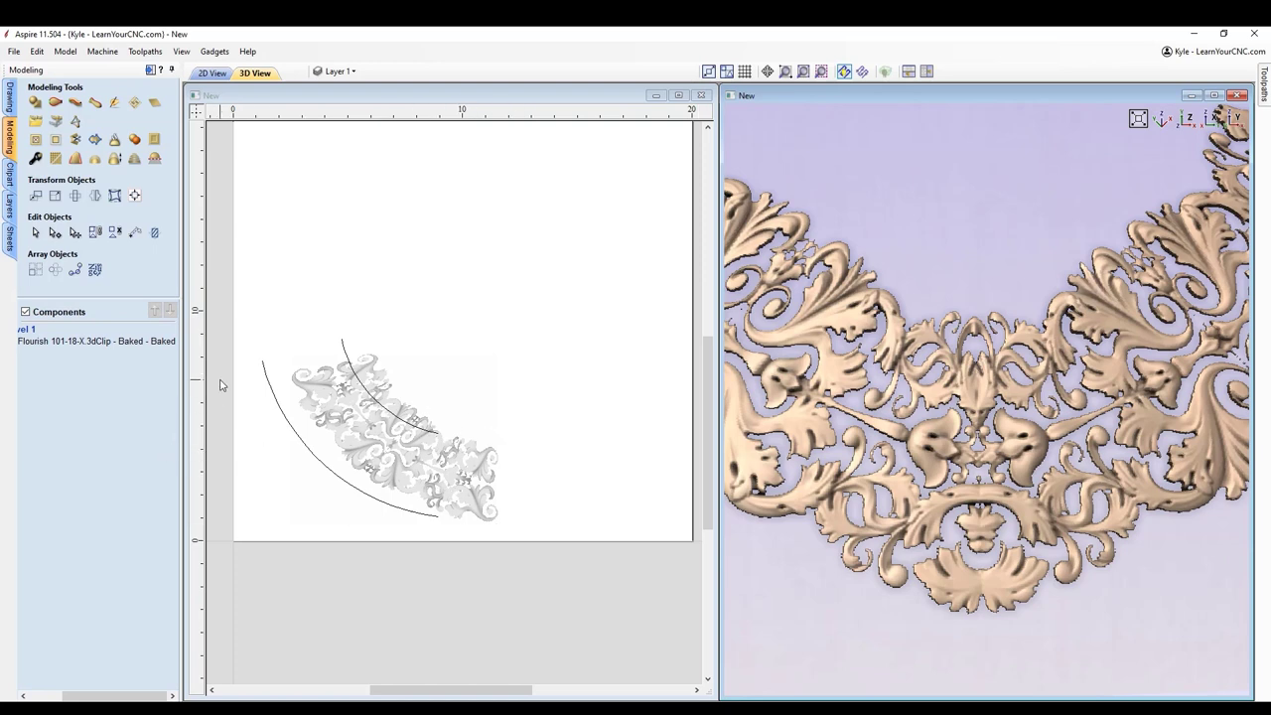
# Step: Add vertical and horizontal guides at the 10 marks and move the flourish up
pyautogui.moveTo(198, 344); pyautogui.dragTo(462, 542)
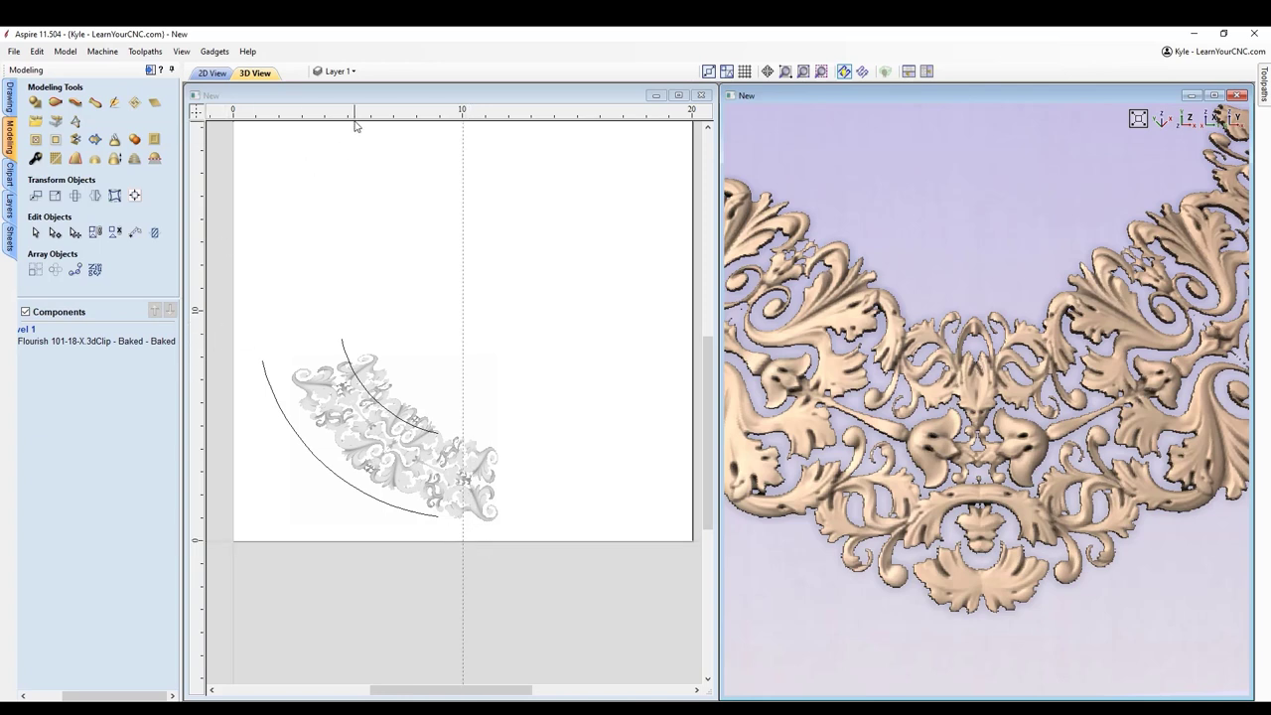
pyautogui.moveTo(354, 115); pyautogui.dragTo(233, 310)
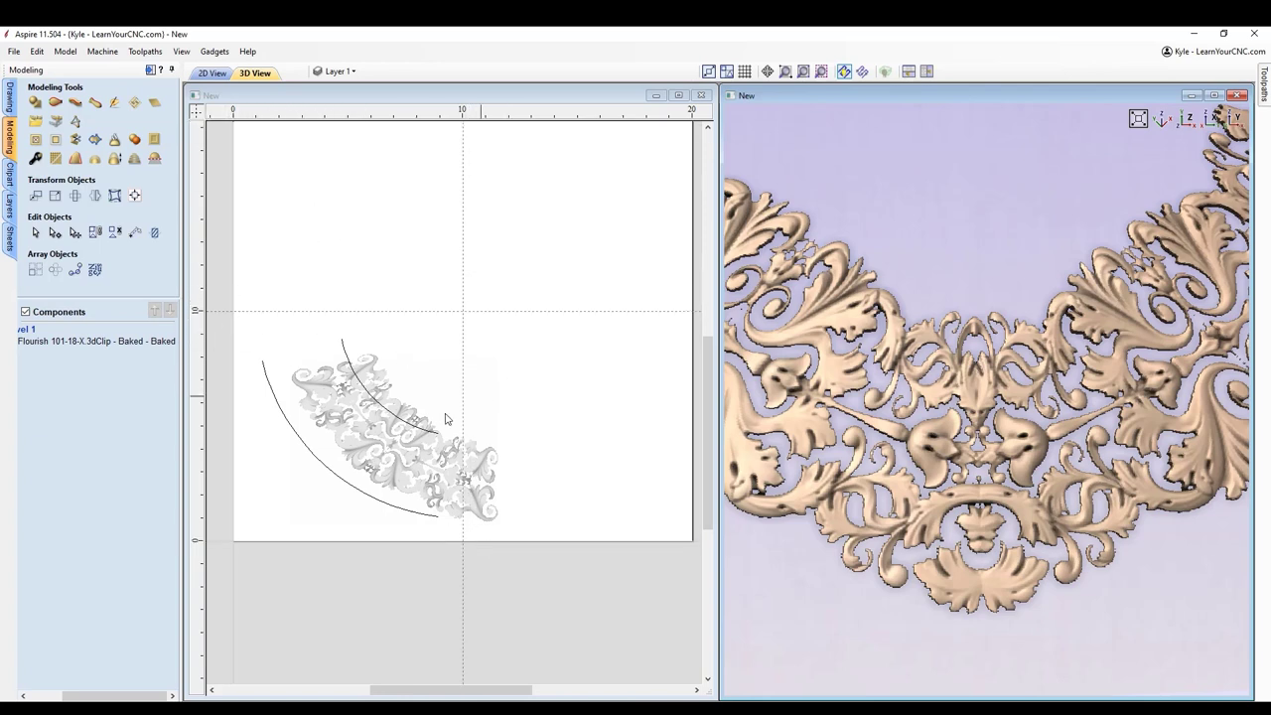
pyautogui.click(411, 460)
pyautogui.moveTo(411, 459); pyautogui.dragTo(418, 372)
# Step: Deselect the flourish and orbit the 3D view around the closed diamond frame
pyautogui.scroll(-5, 755, 454)
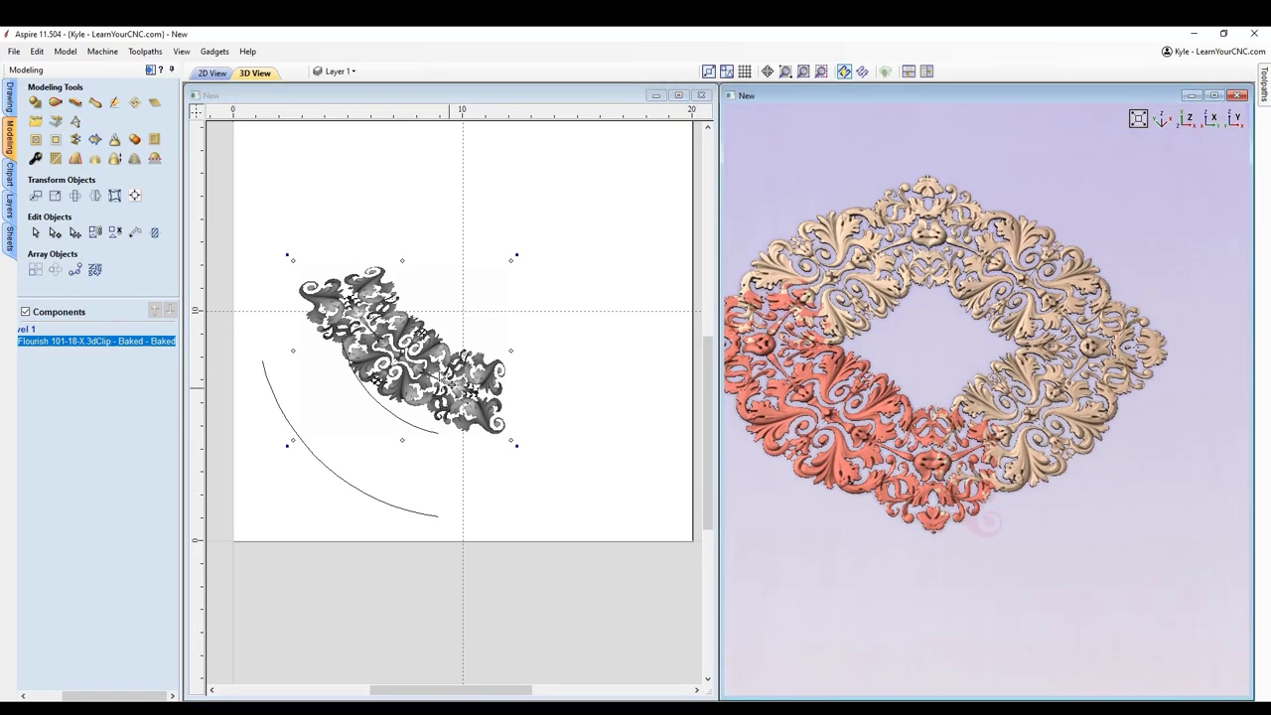
pyautogui.click(541, 392)
pyautogui.moveTo(1042, 502); pyautogui.dragTo(1071, 516)
pyautogui.scroll(-3, 1071, 515)
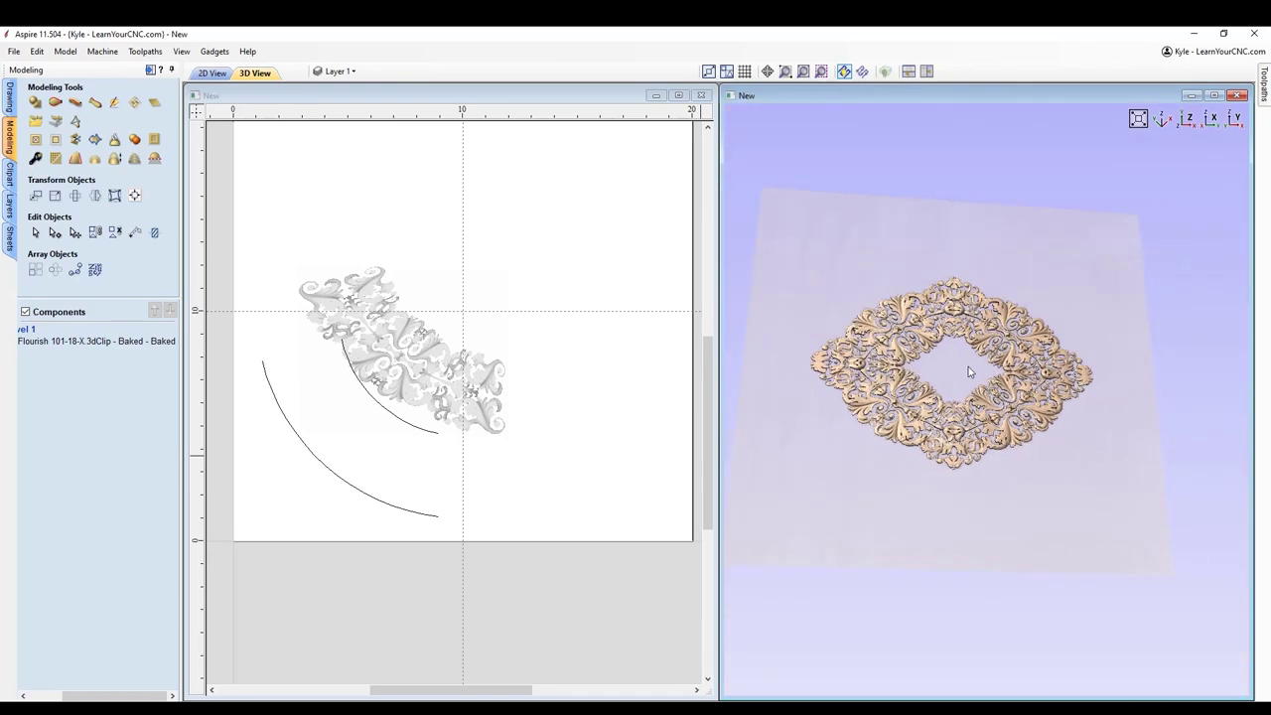